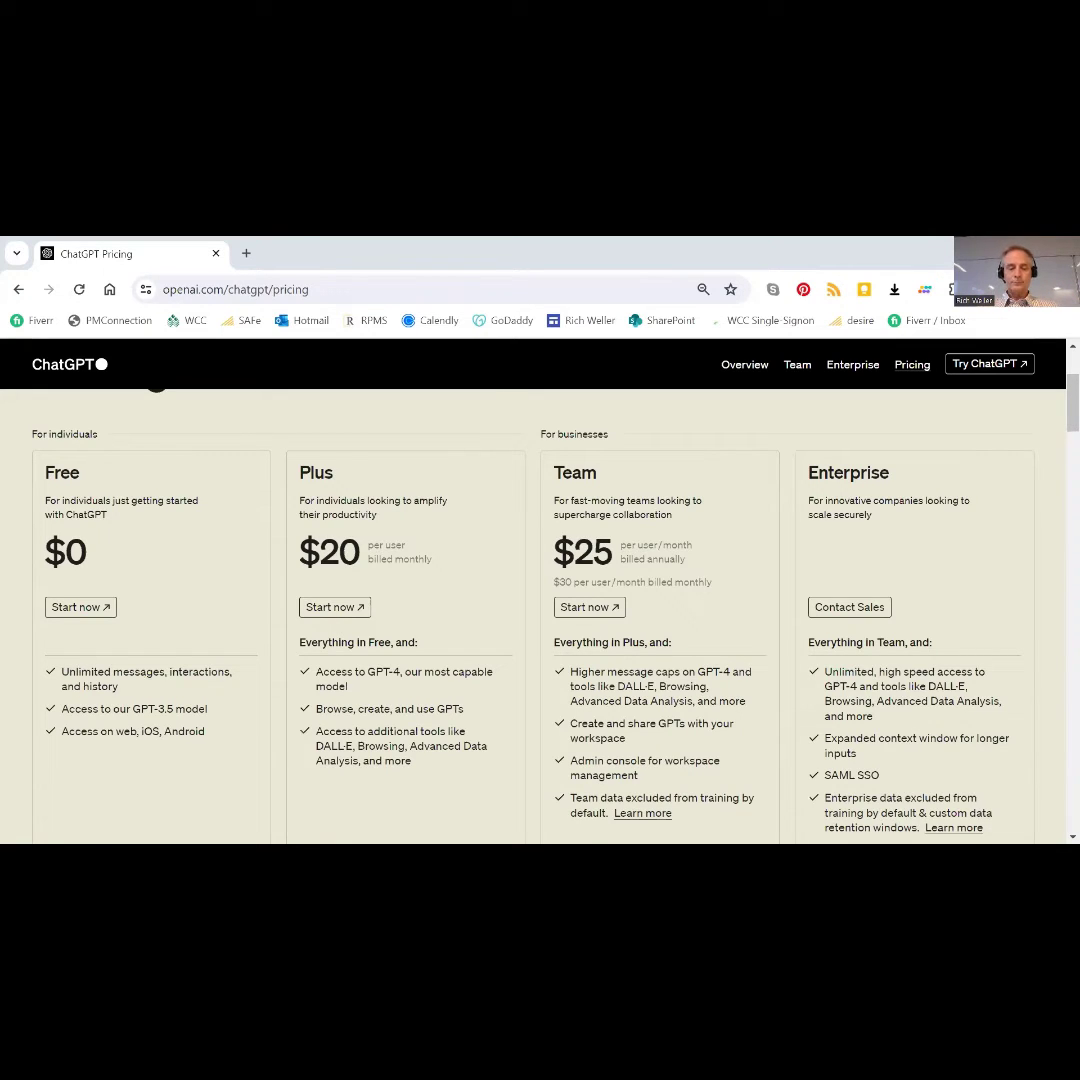
- Export the Residential Construction project timeline to Excel from the ... menu
key("alt+Tab")
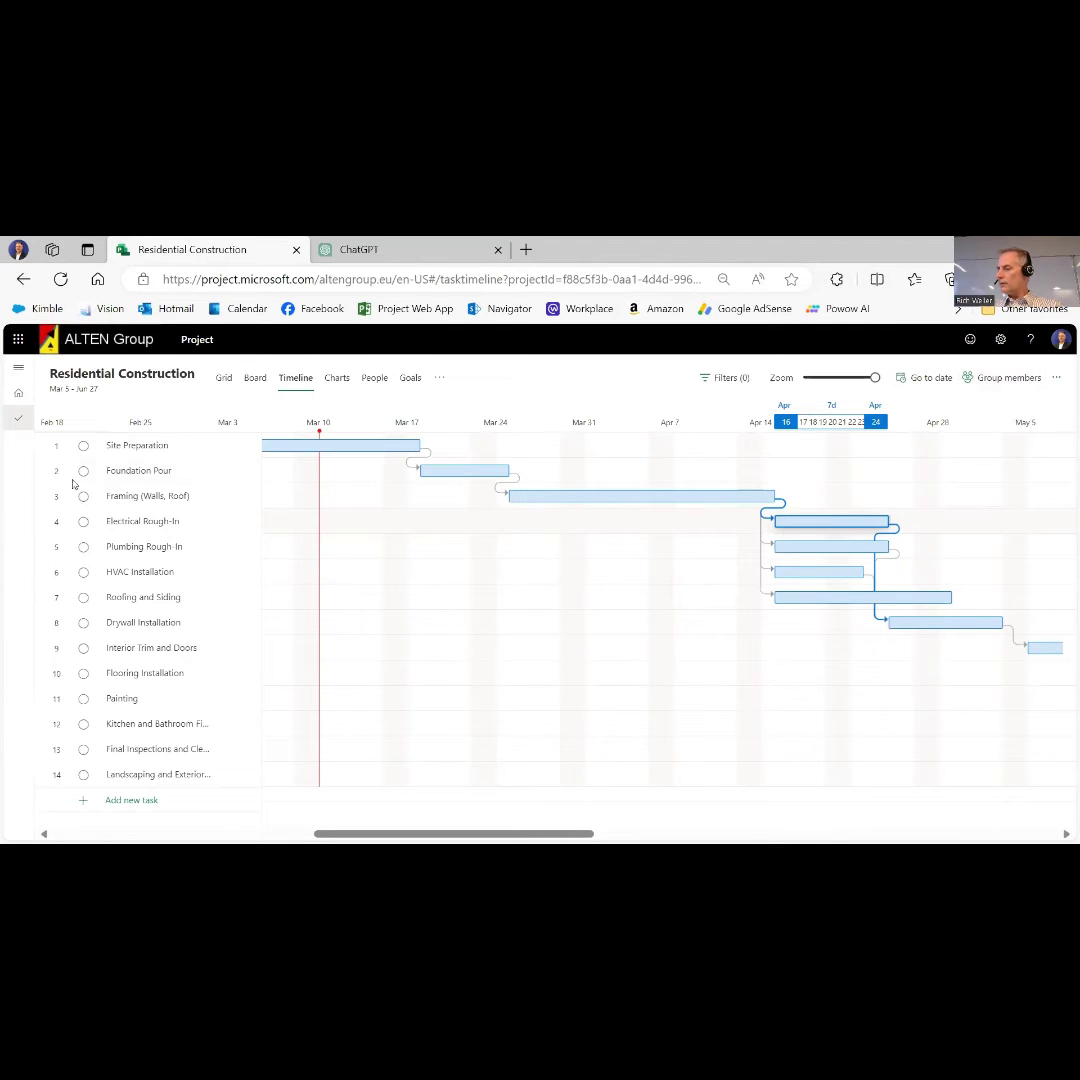
left_click(1056, 377)
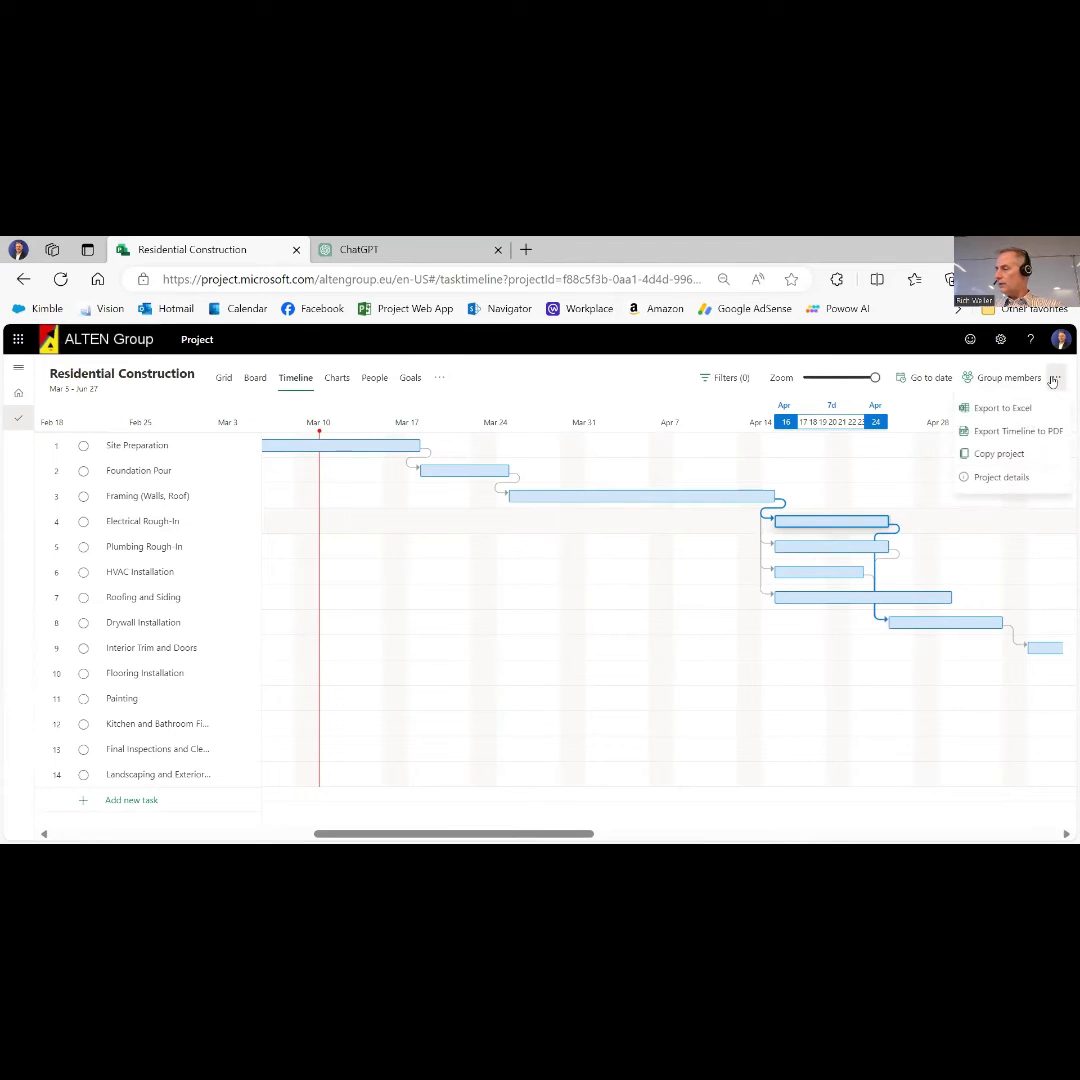
left_click(997, 410)
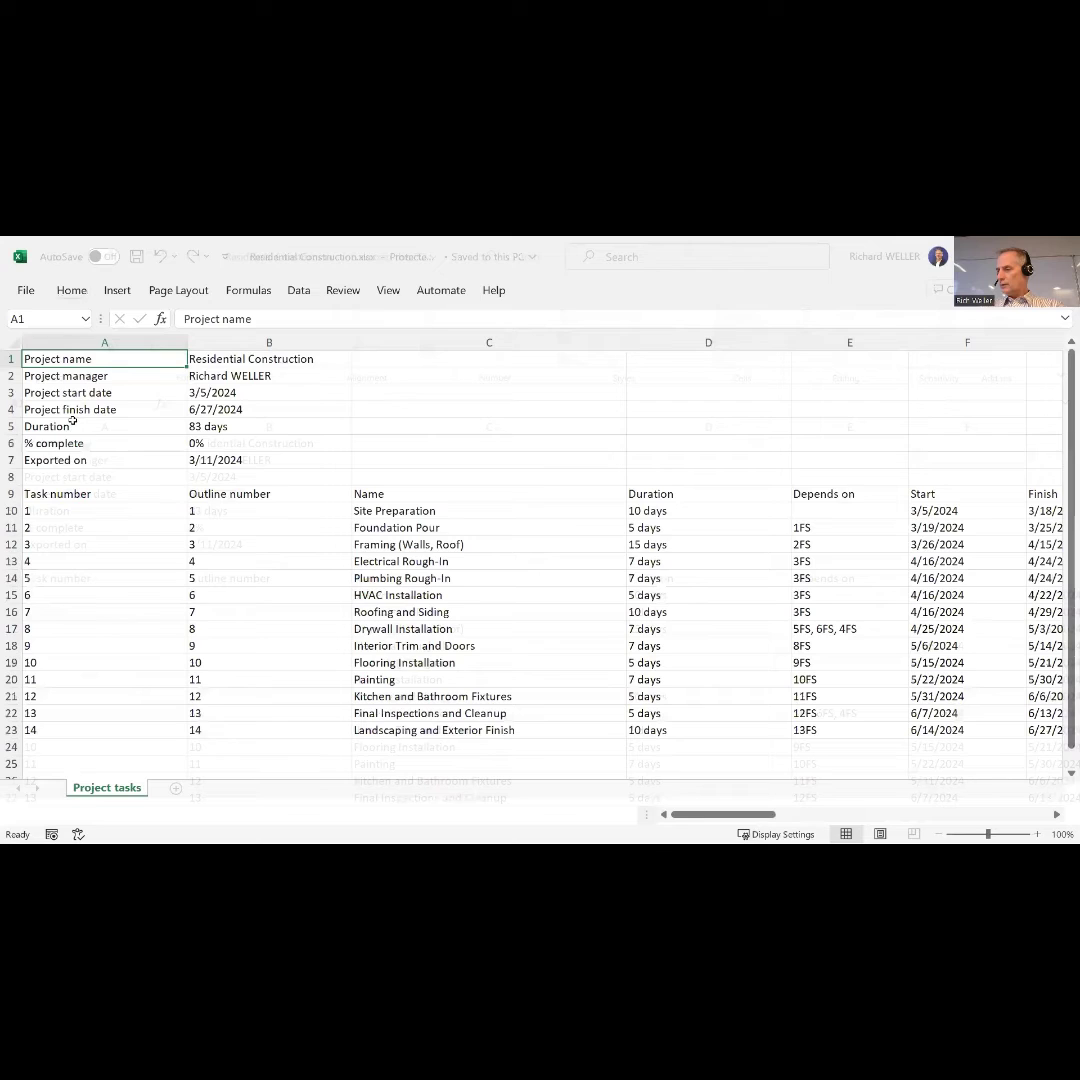
- Delete the project summary rows 1–8 and make the new header row bold
left_click_drag(9, 443, 10, 561)
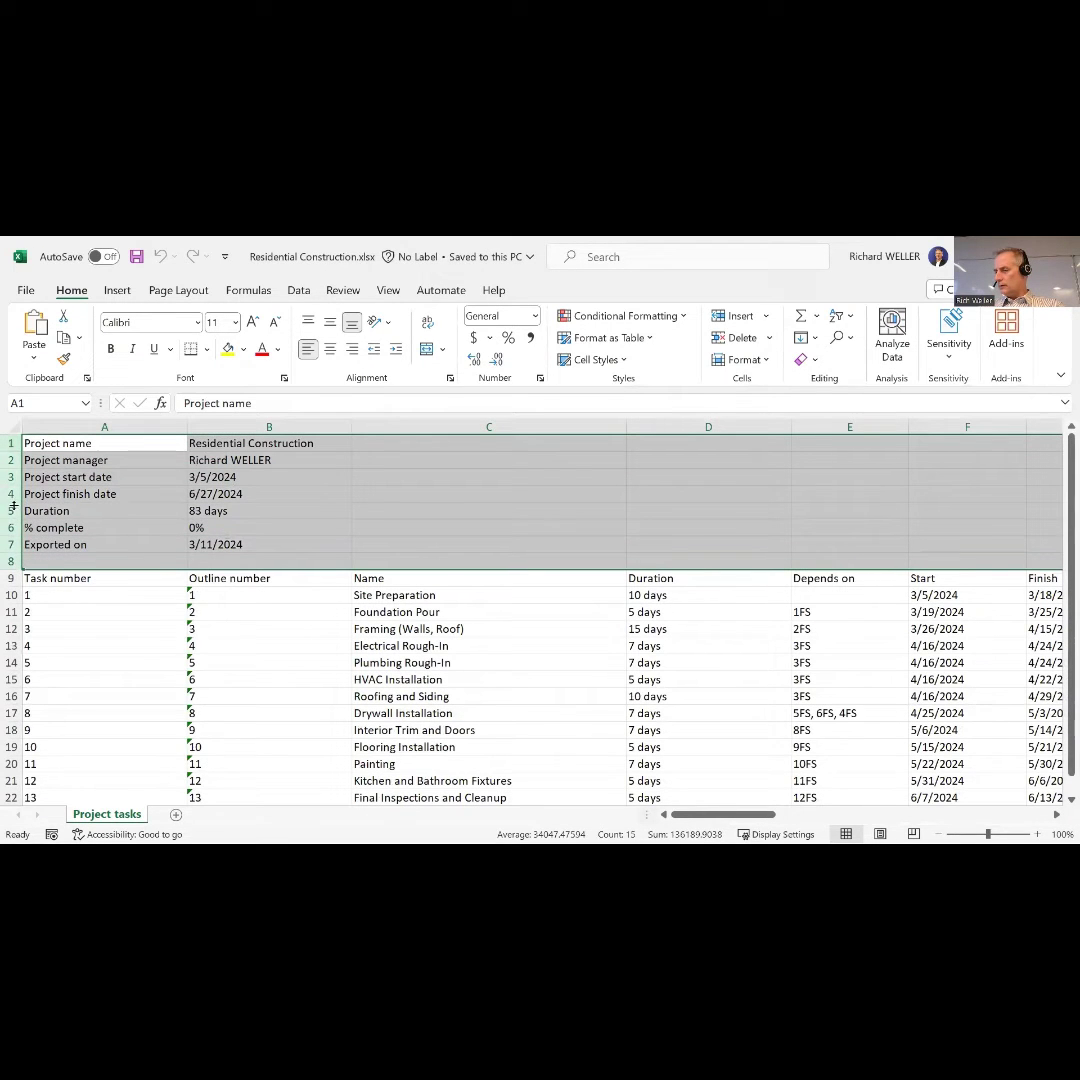
right_click(12, 436)
left_click(56, 700)
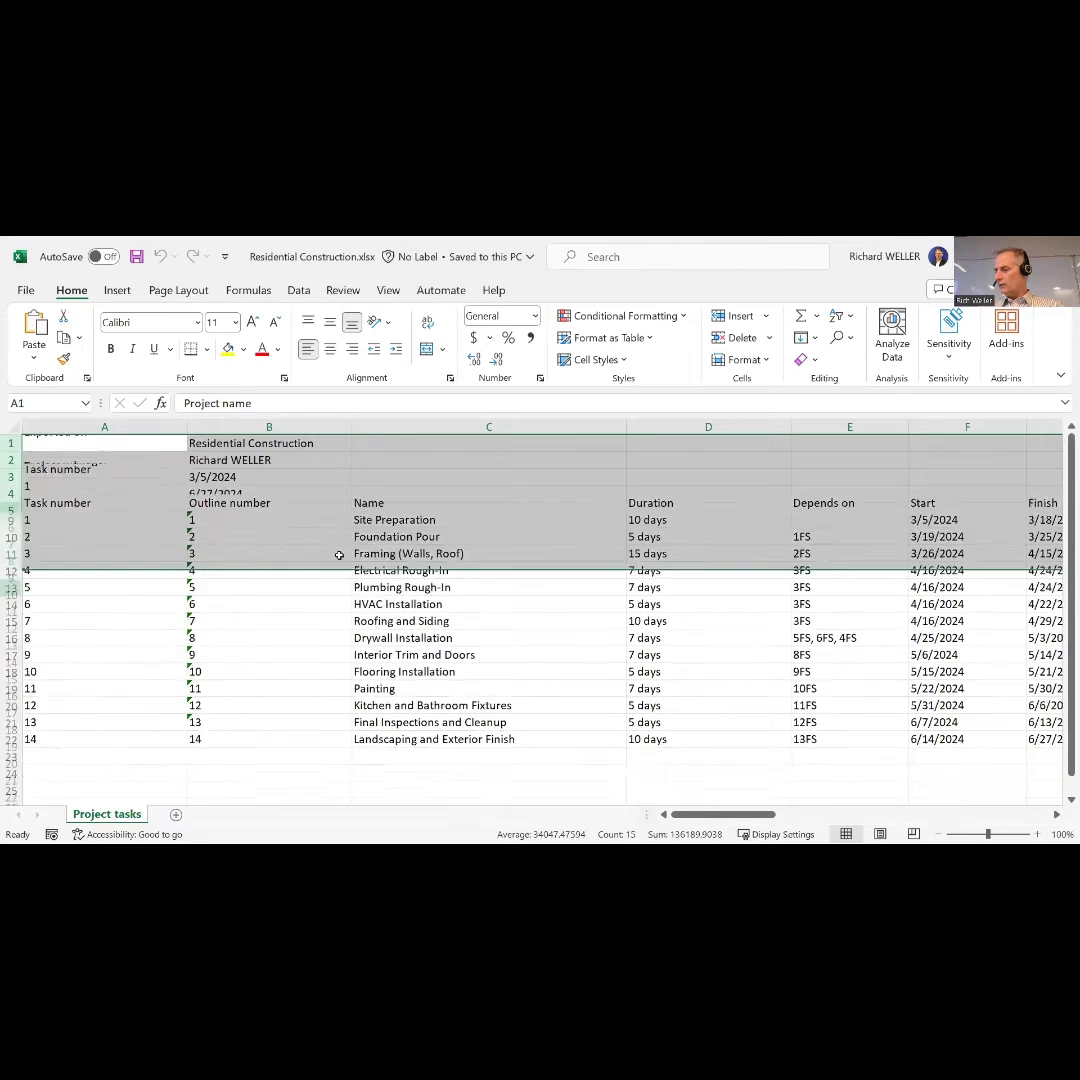
left_click(282, 508)
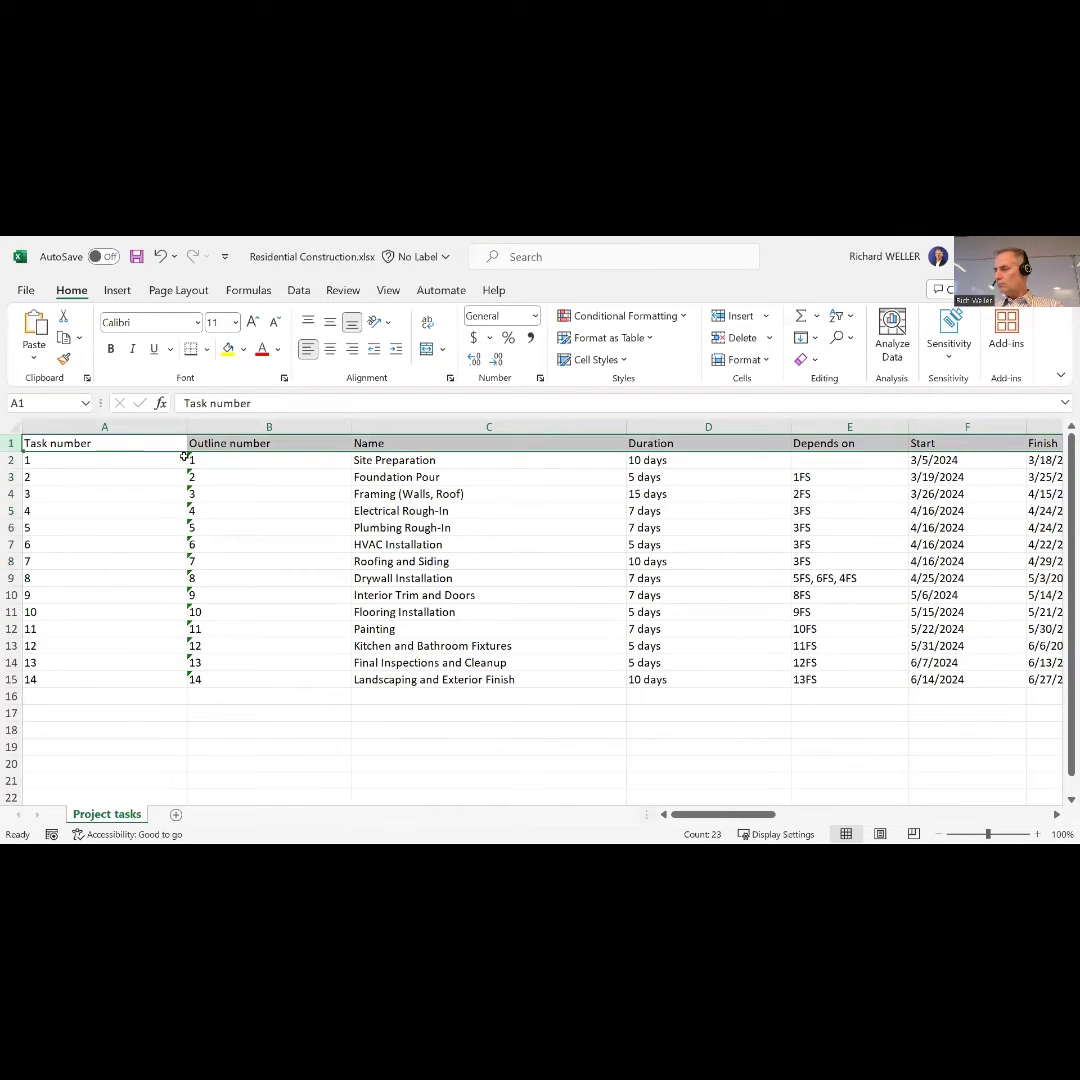
key("ctrl+b")
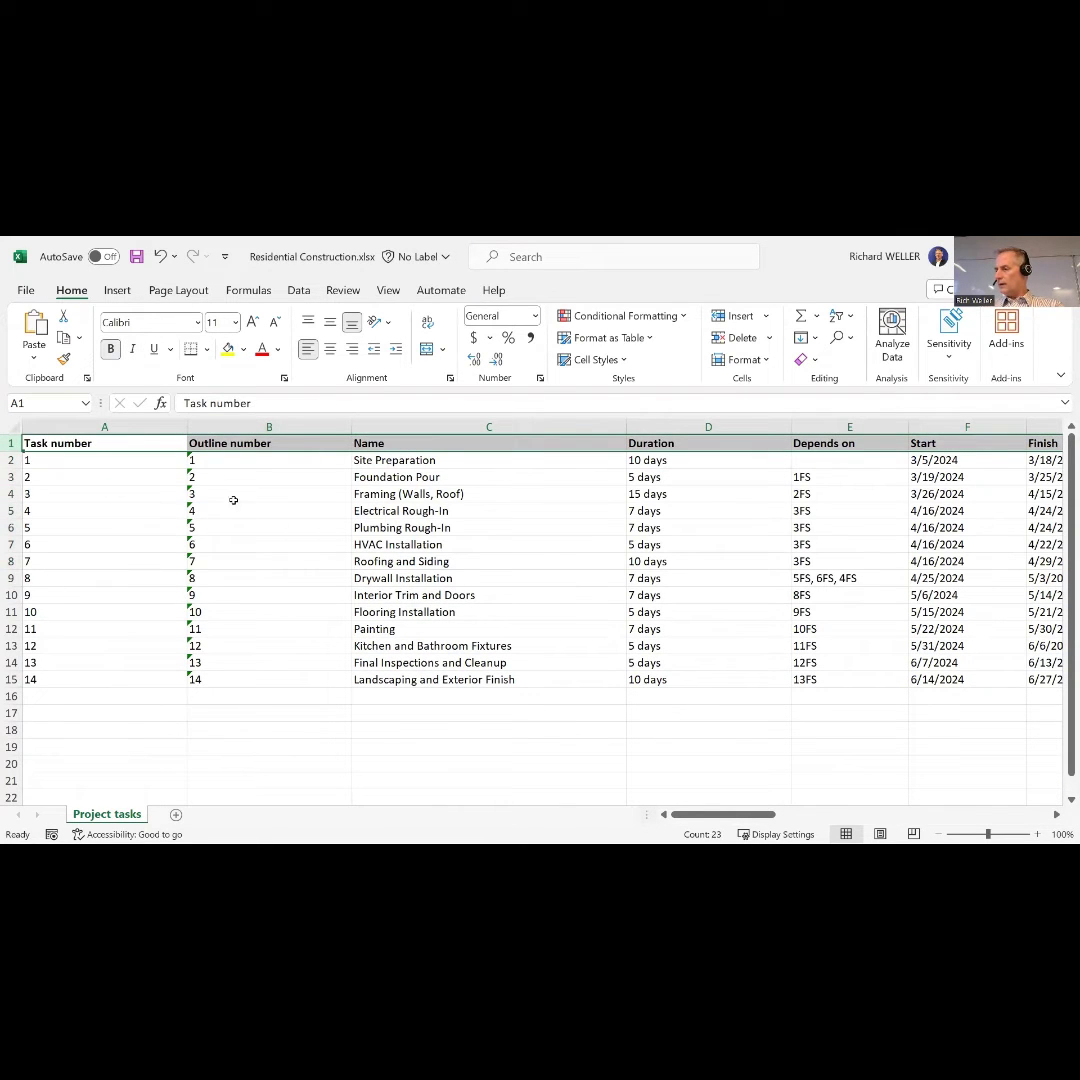
- Rename the headings to 'Task Number' and 'Task Name', then save the workbook
left_click(68, 446)
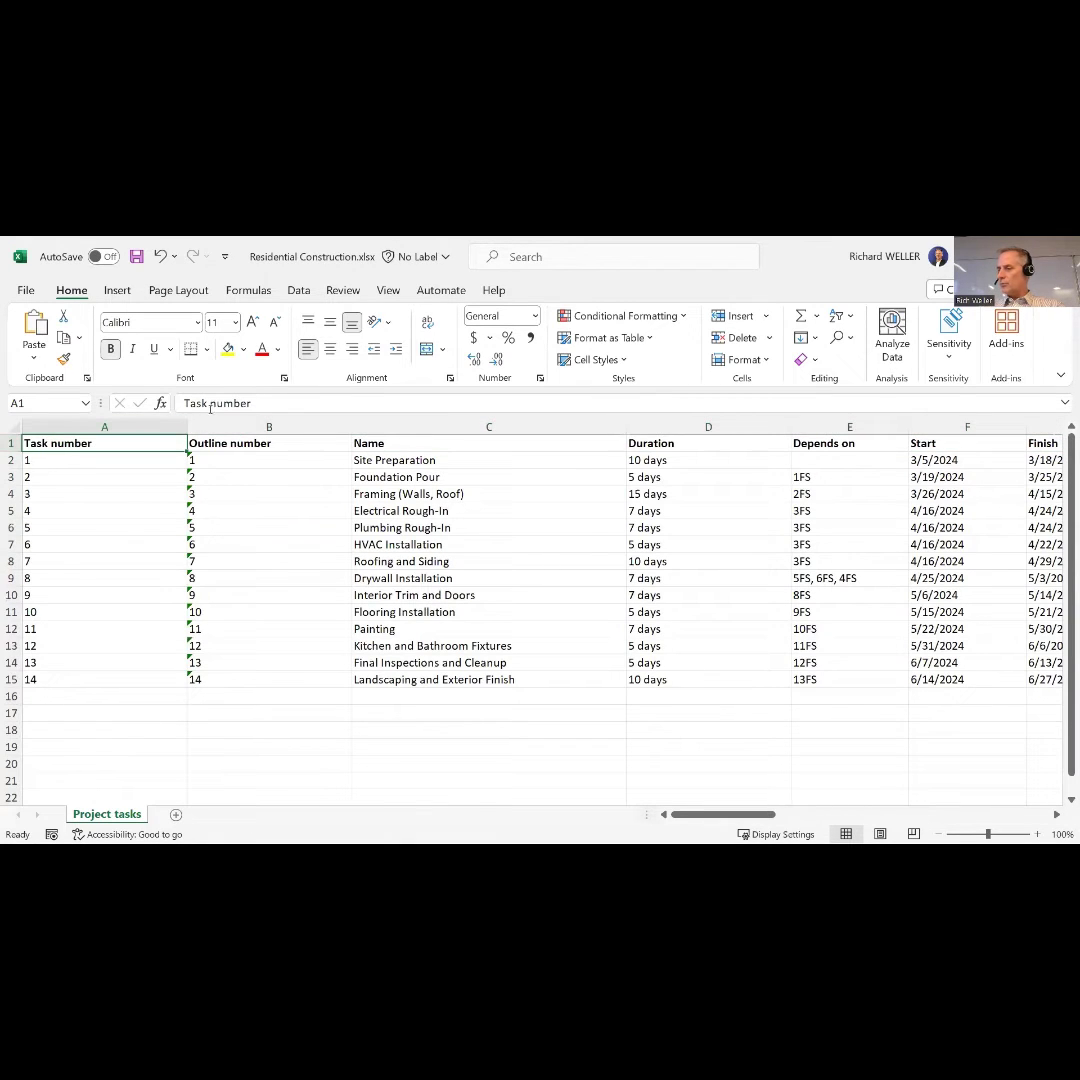
left_click(211, 404)
key("BackSpace")
type("N")
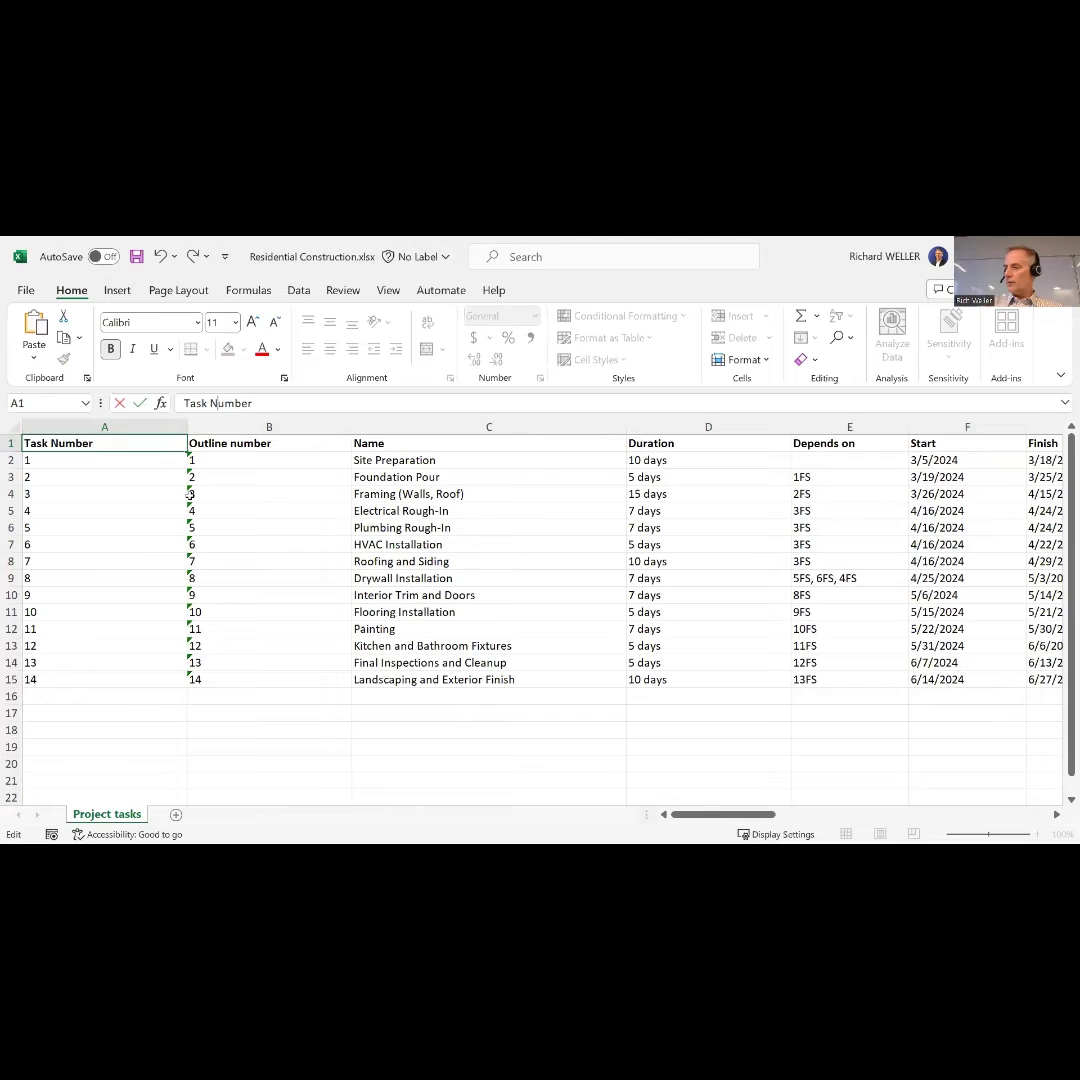
left_click(358, 443)
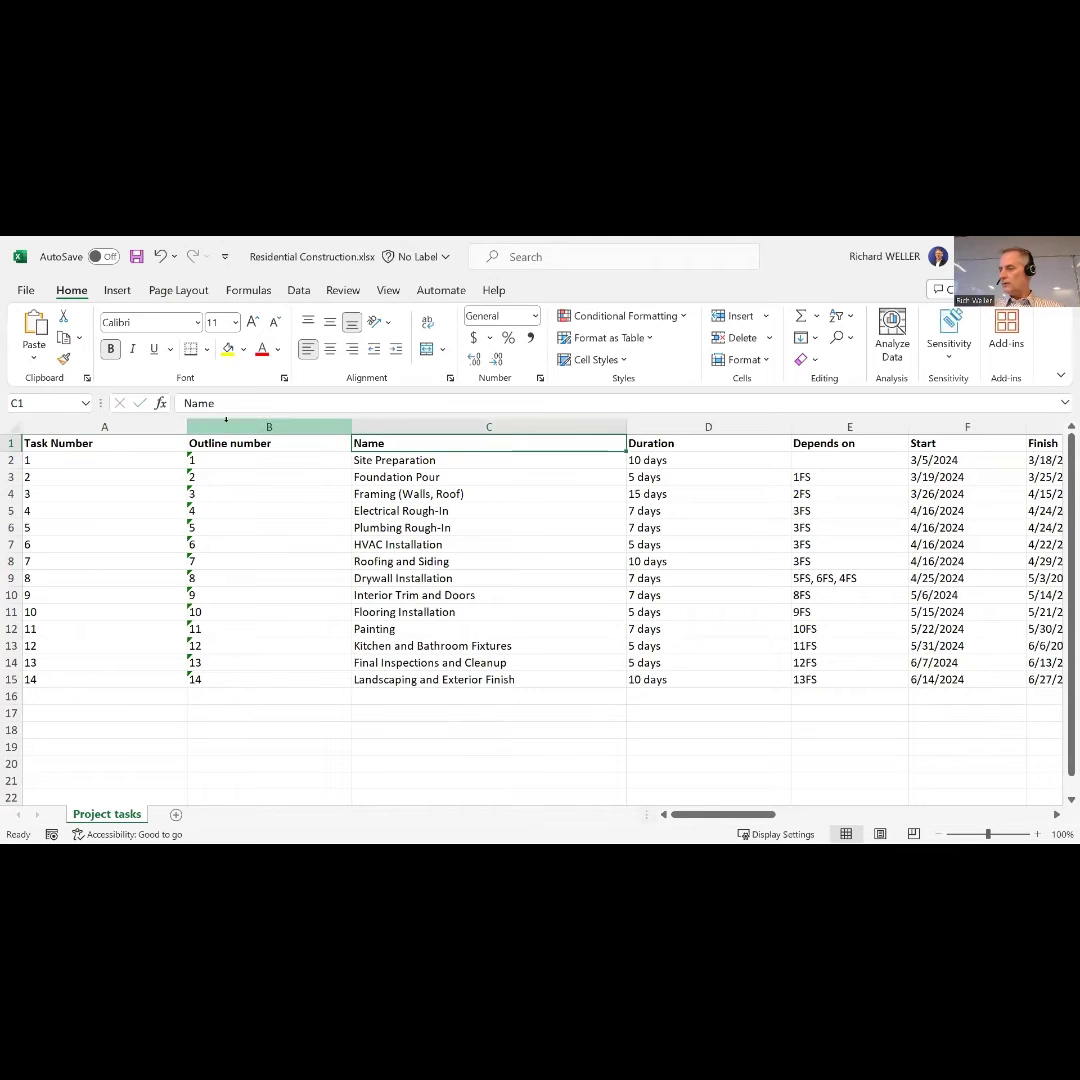
left_click(188, 404)
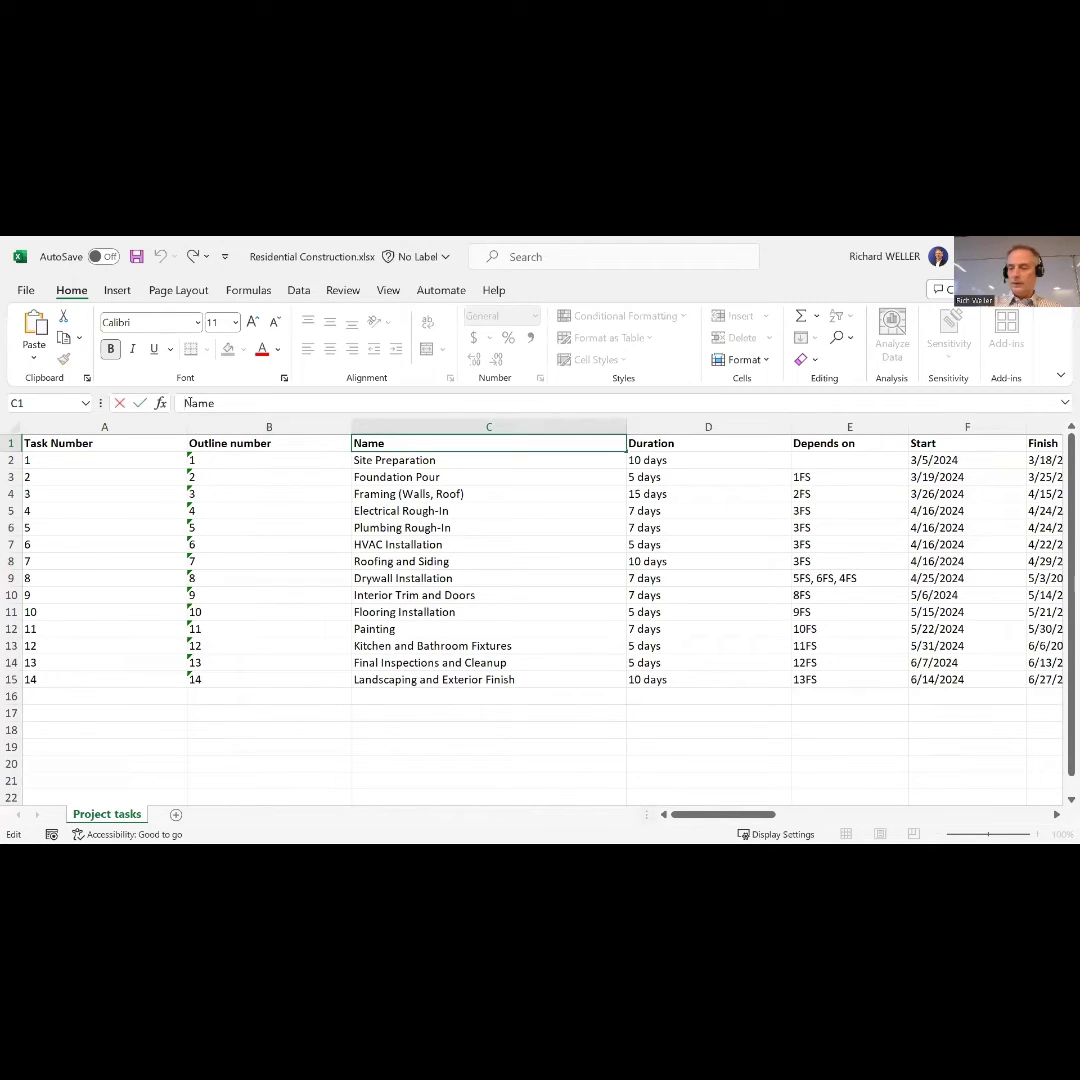
type("Task")
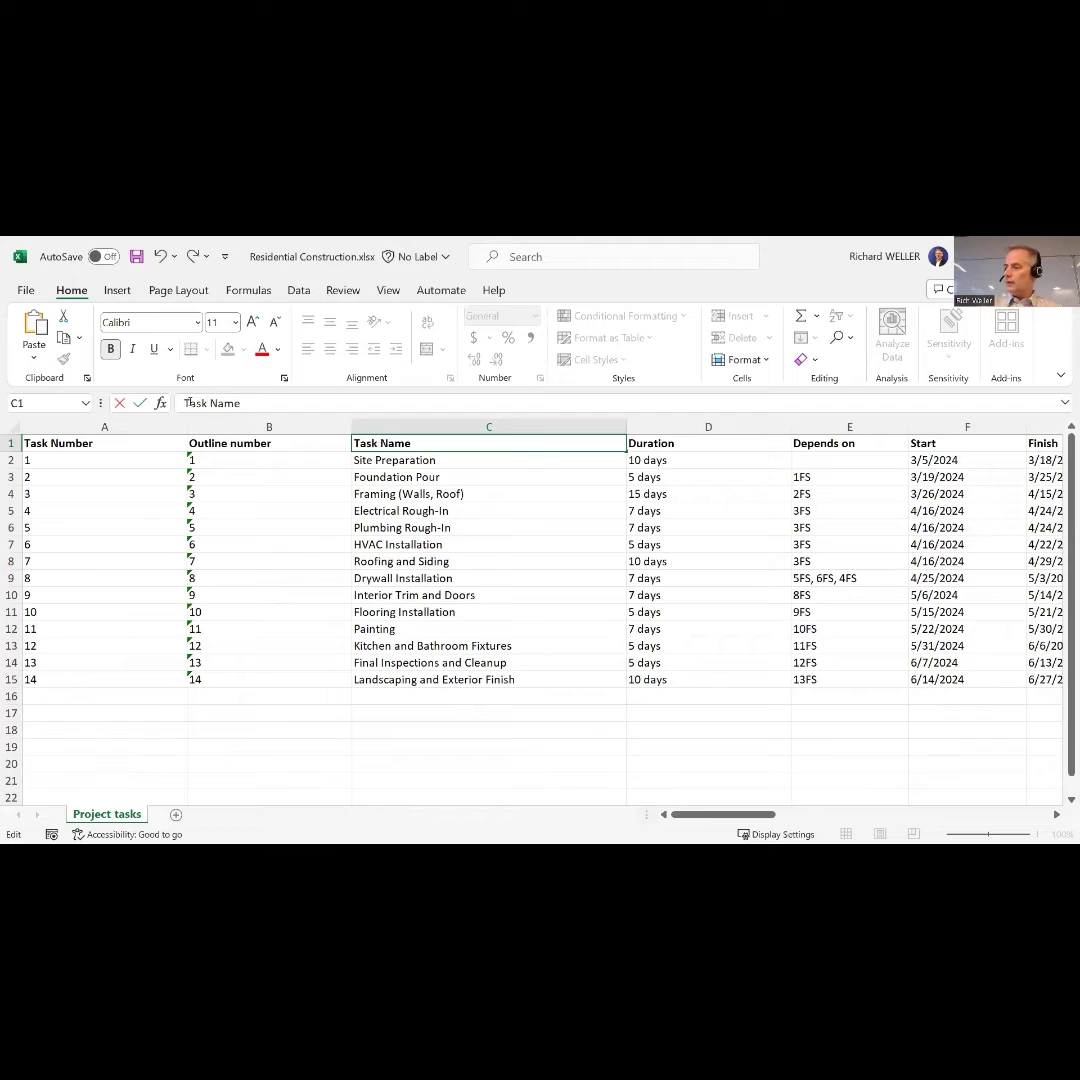
left_click(229, 462)
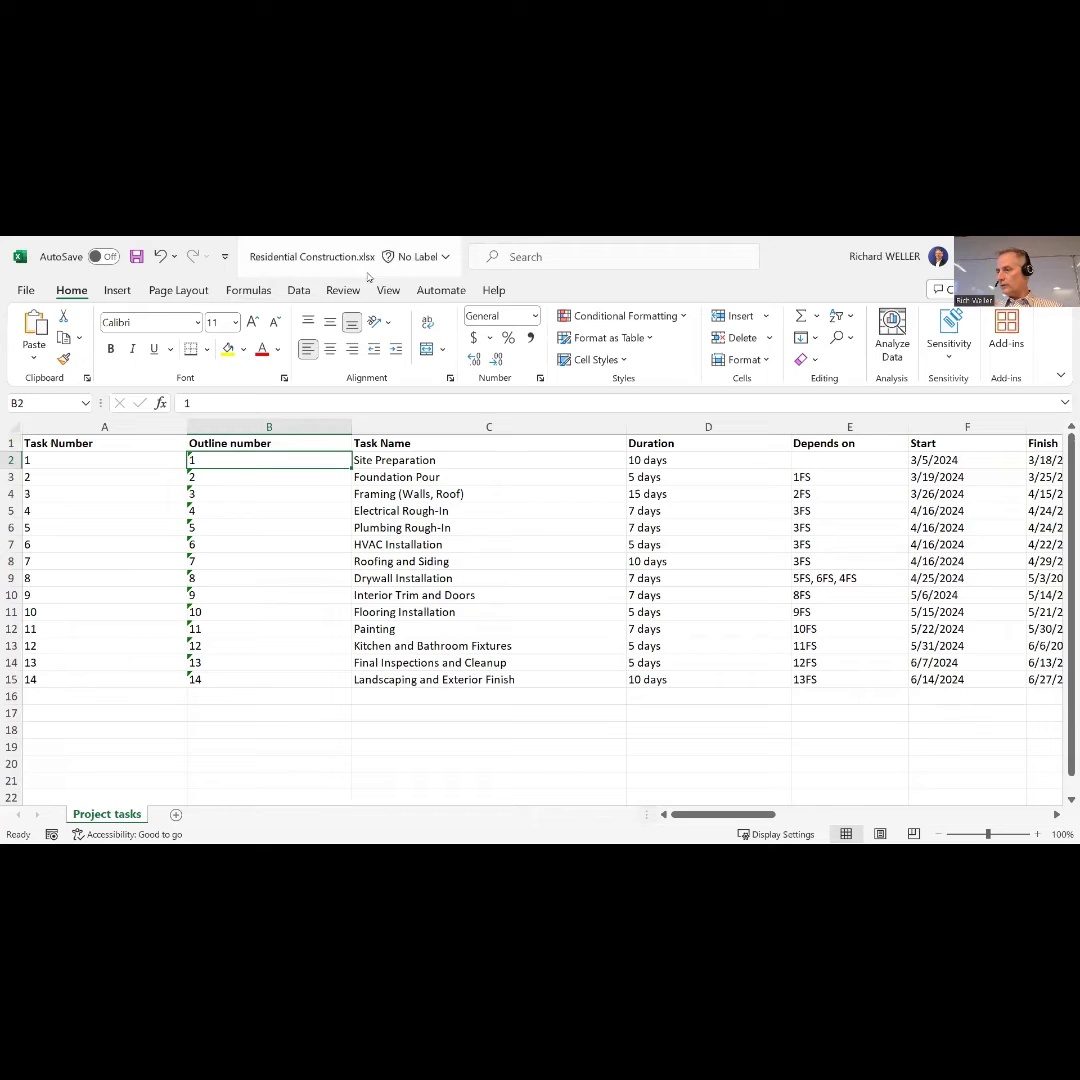
left_click(136, 256)
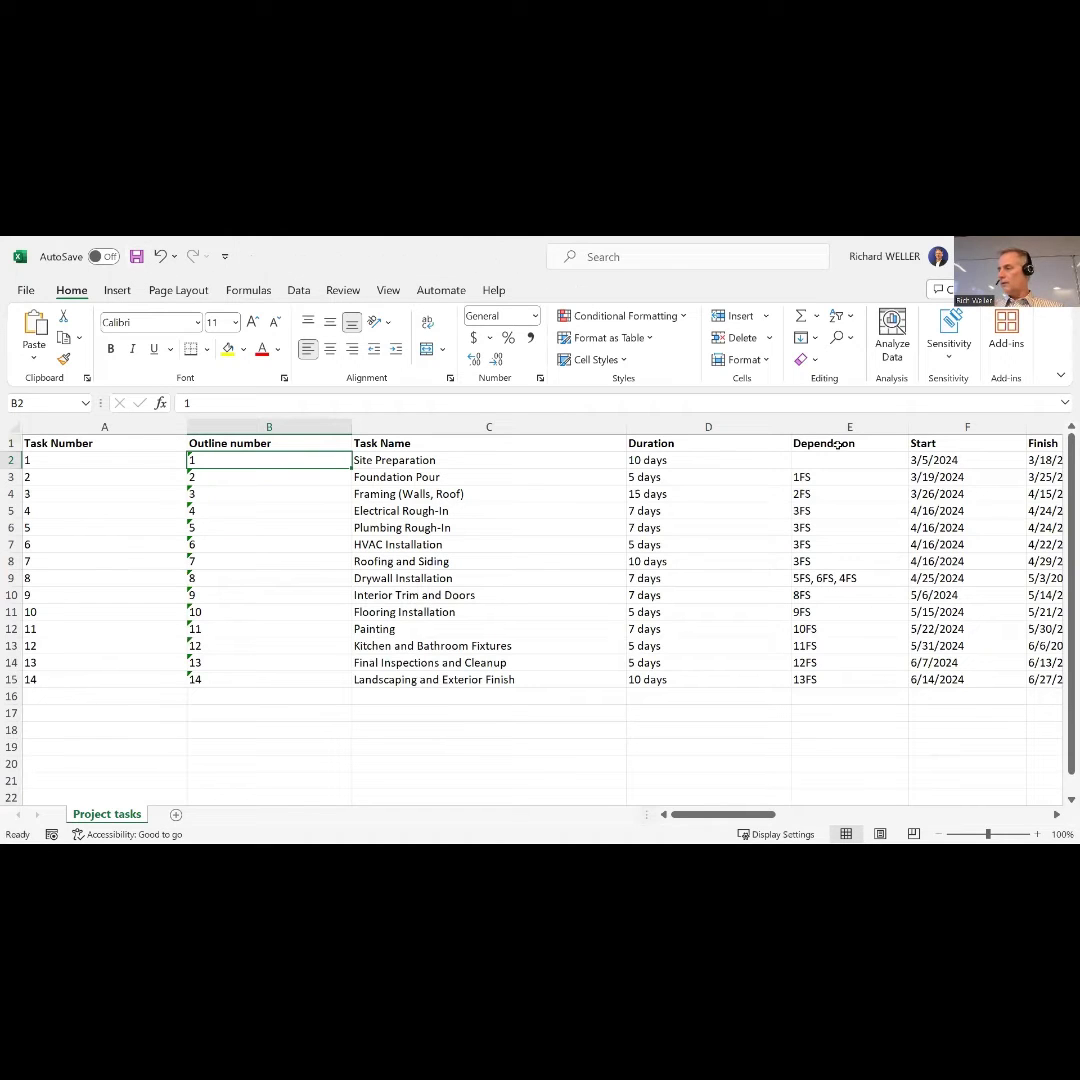
- Close the Excel workbook and return to the ChatGPT chat in the browser
key("alt+F4")
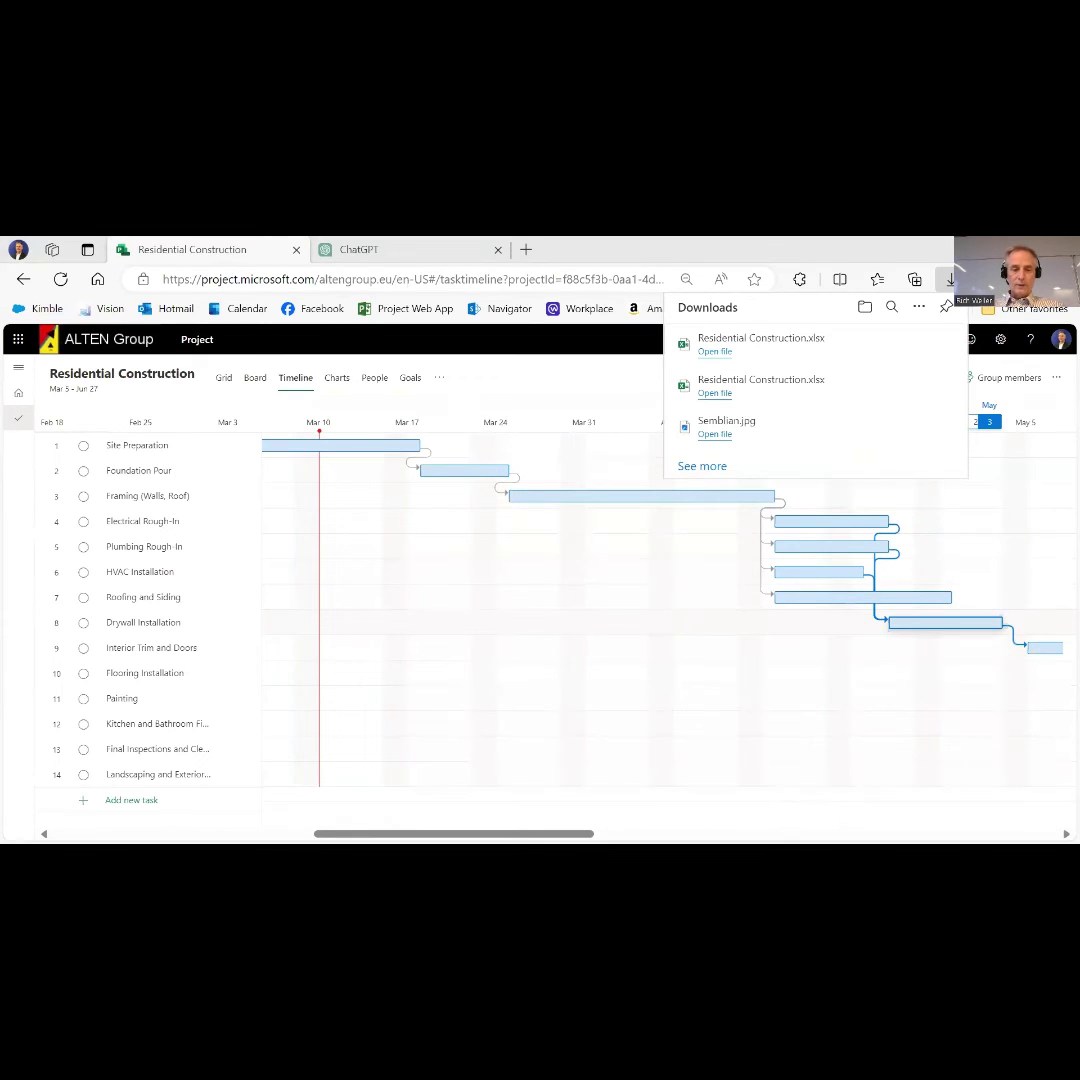
left_click(559, 376)
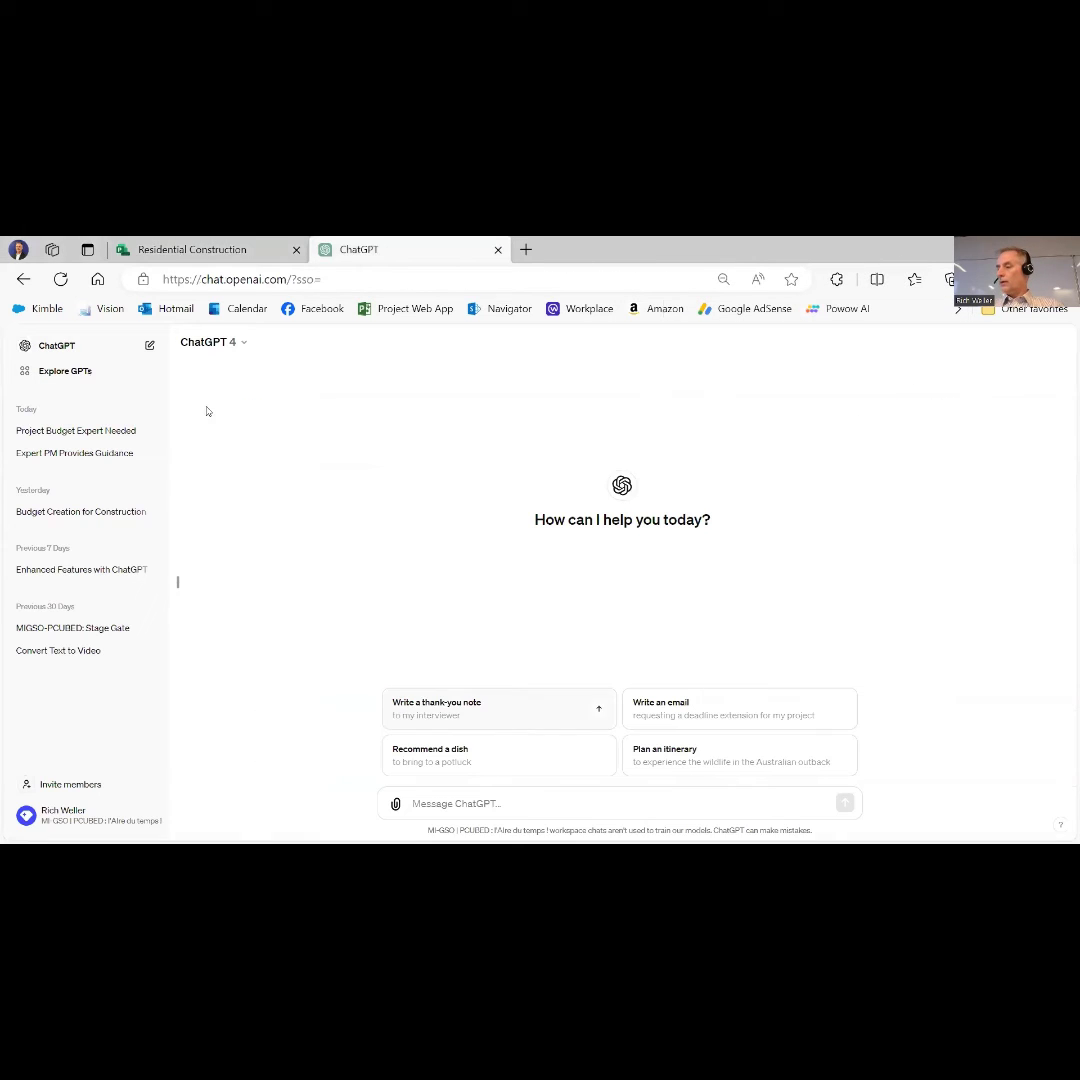
left_click(358, 249)
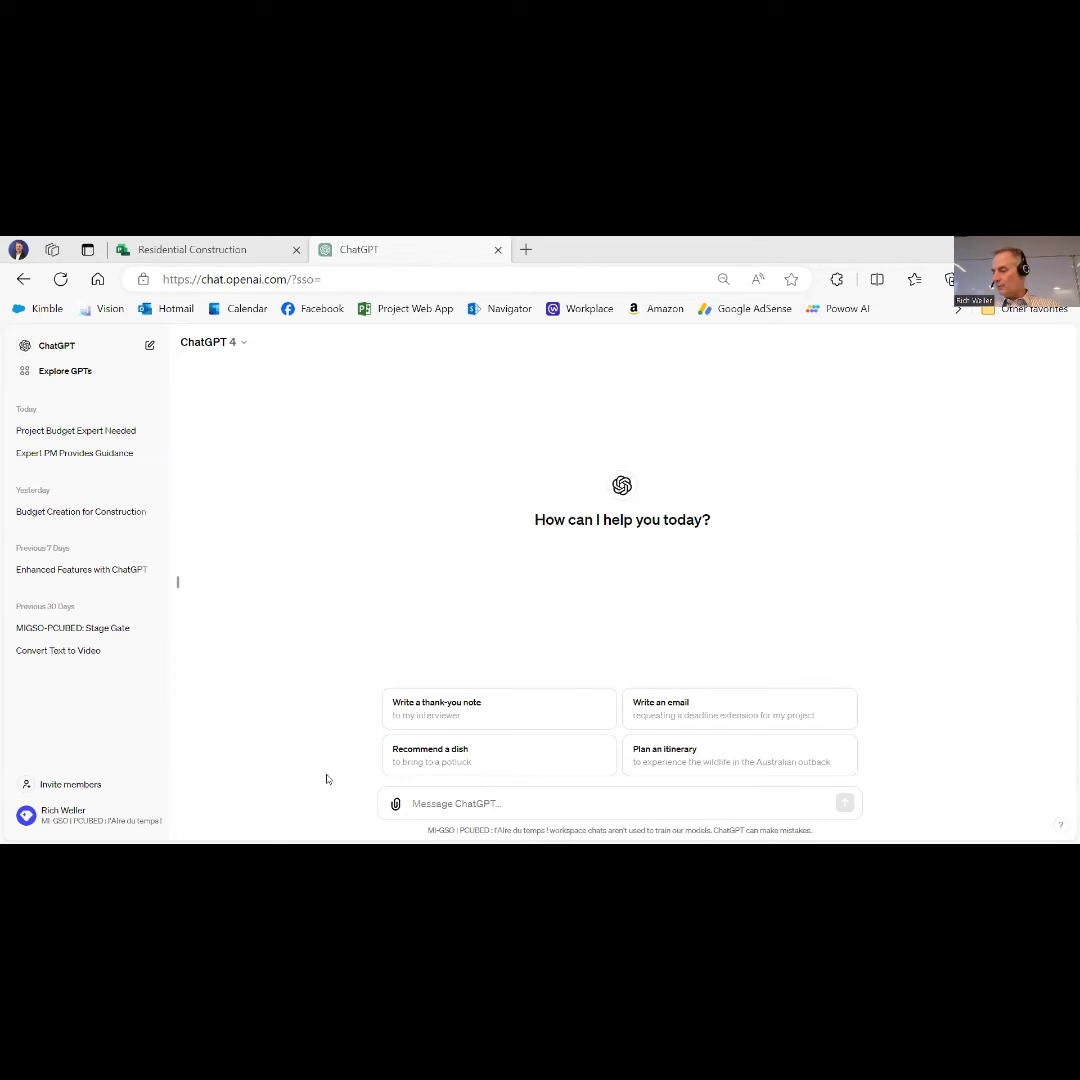
- Send the PMP-certified senior construction project manager role prompt, then paste the house scope message
type("Act as if you are a PMP certified senior project manager with 25 years of experience in construction.  You are also an expert at creating project budget.  For every question that follows, answer with quantifiable results using a personal tone.  Please wait until I ask my next question.")
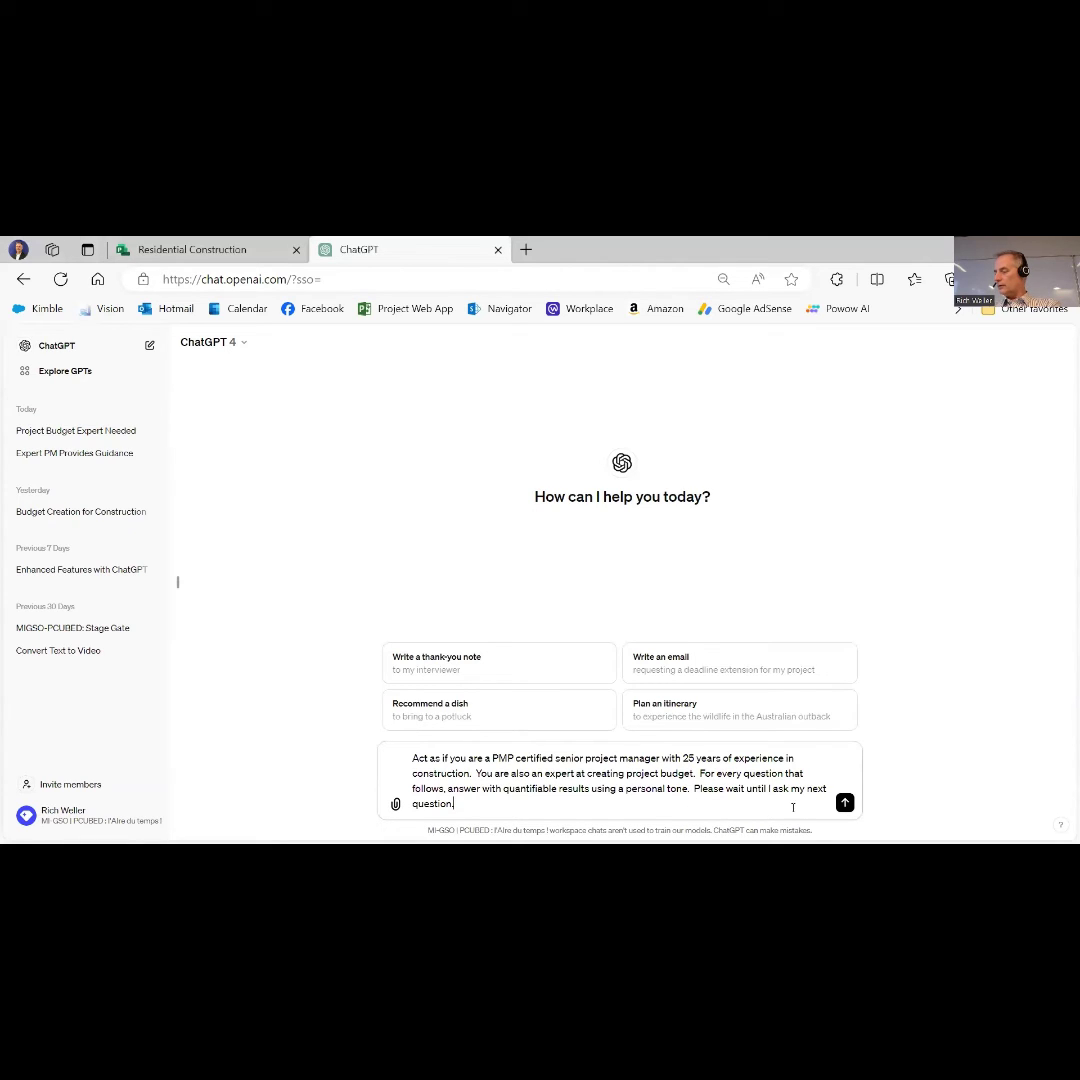
left_click(845, 803)
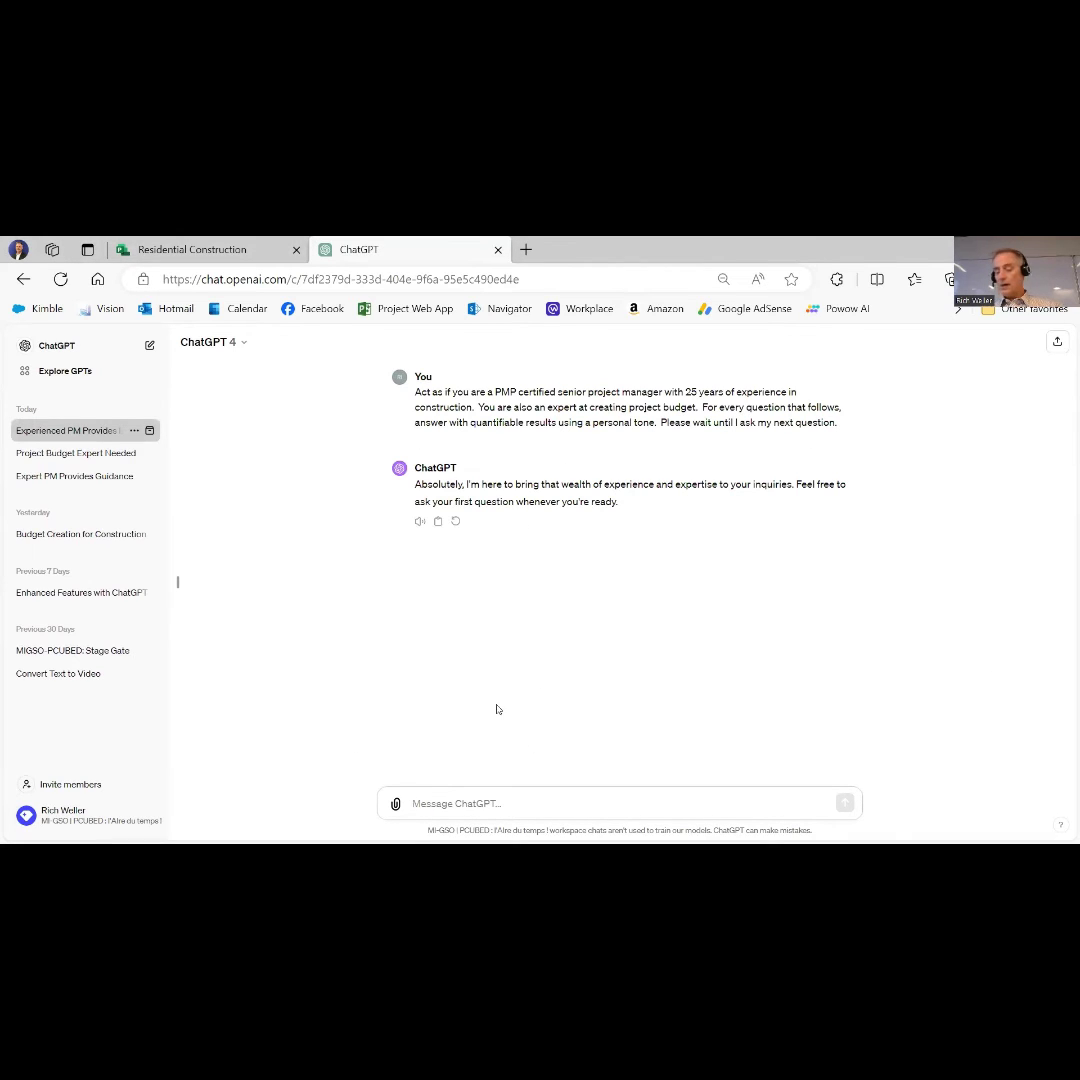
type("The scope of our project is a 3 bedroom, 2 bathroom house in Birmingham, Alabama.  Please wait until I ask my next question.")
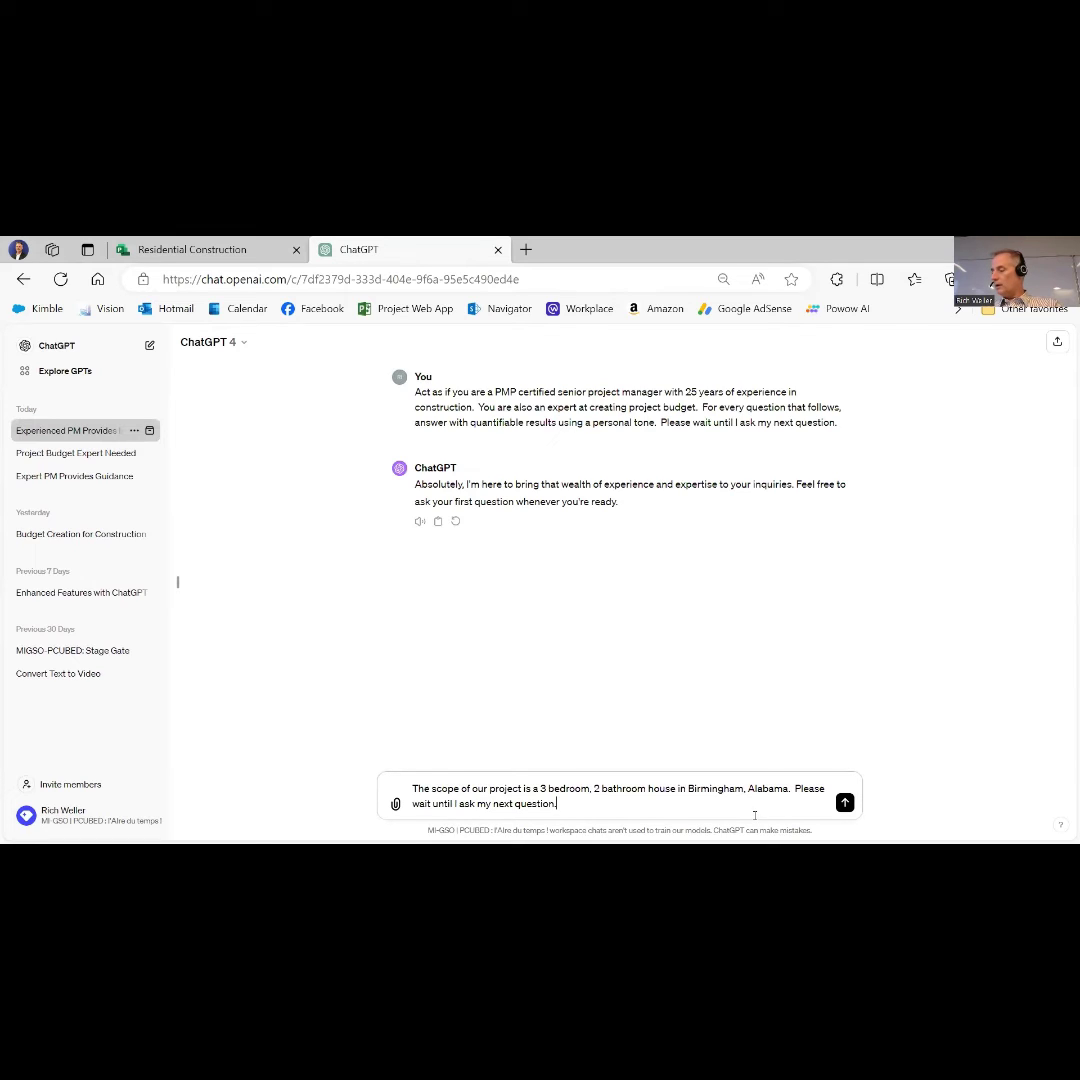
- Send the 3 bedroom, 2 bathroom Birmingham house scope and draft the cost-table request with an attachment
left_click(845, 803)
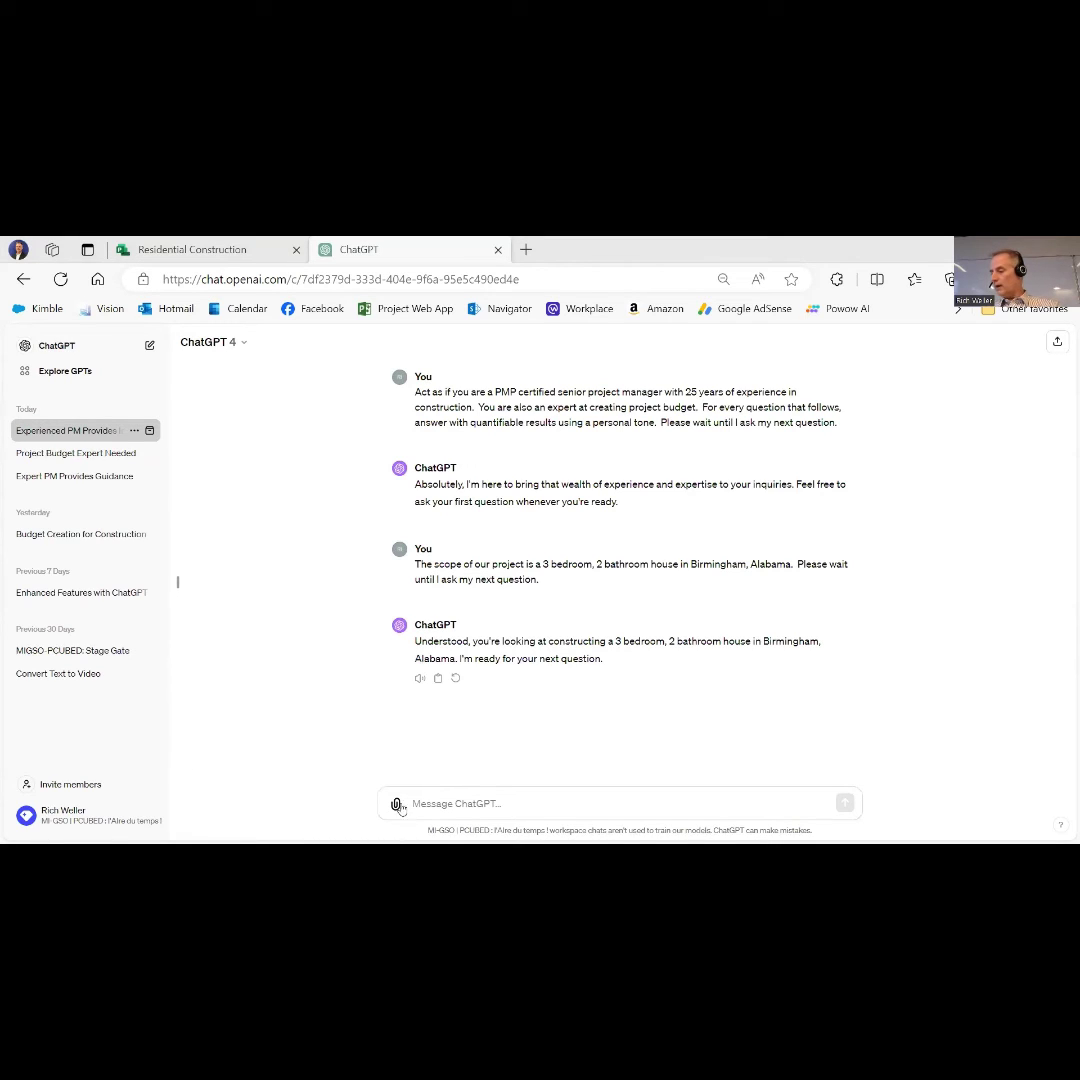
type("Using the schedule in Excel attached, for each Task Name estimate the cost.  Input that information into a table that contains Task Number, Task Name, Labor Cost, Material Cost and Total Cost.  Be sure to add total costs for each column at the bottom of the table.")
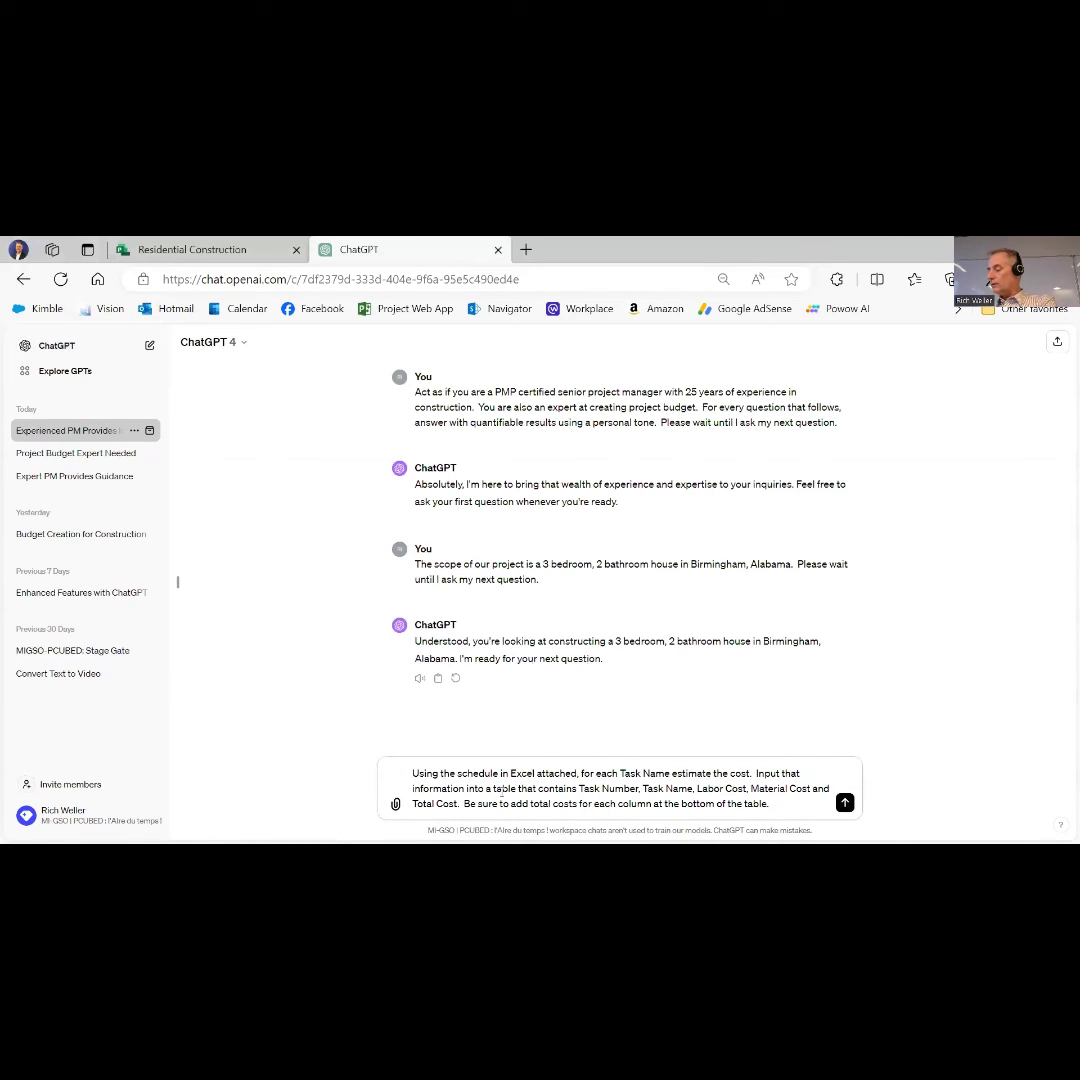
left_click(396, 805)
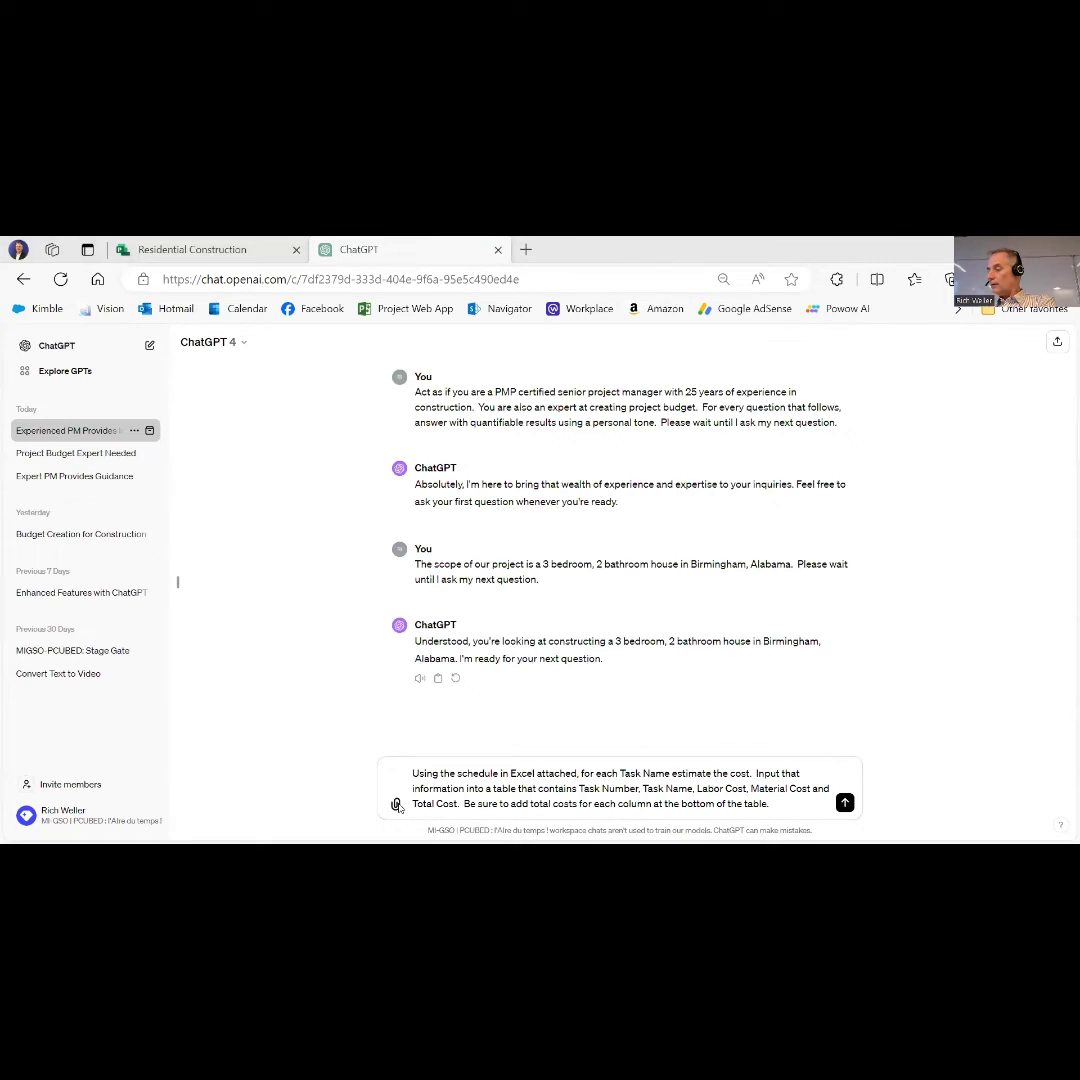
- Attach Residential Construction.xlsx from Downloads and send it with the cost-table request
left_click(220, 372)
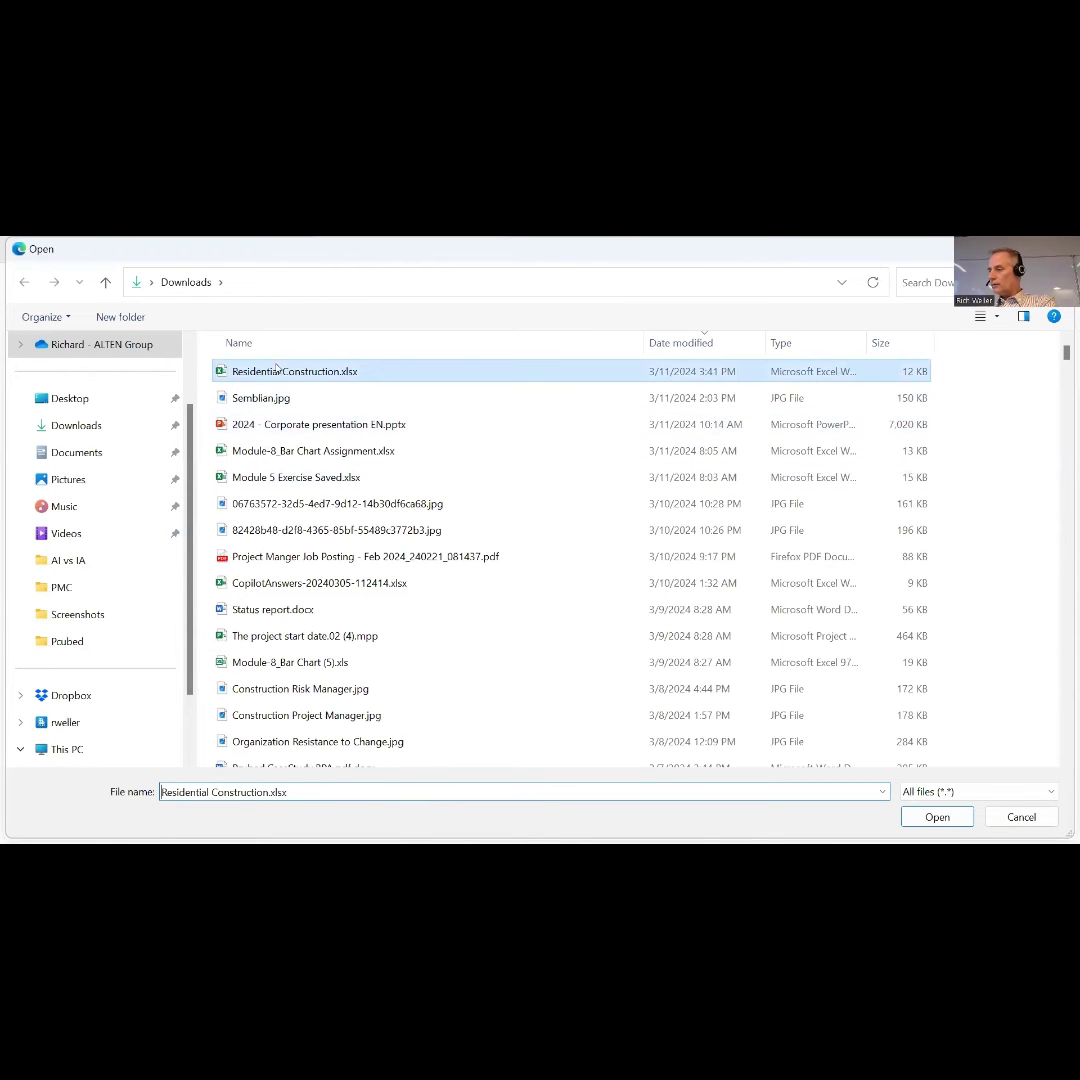
left_click(936, 817)
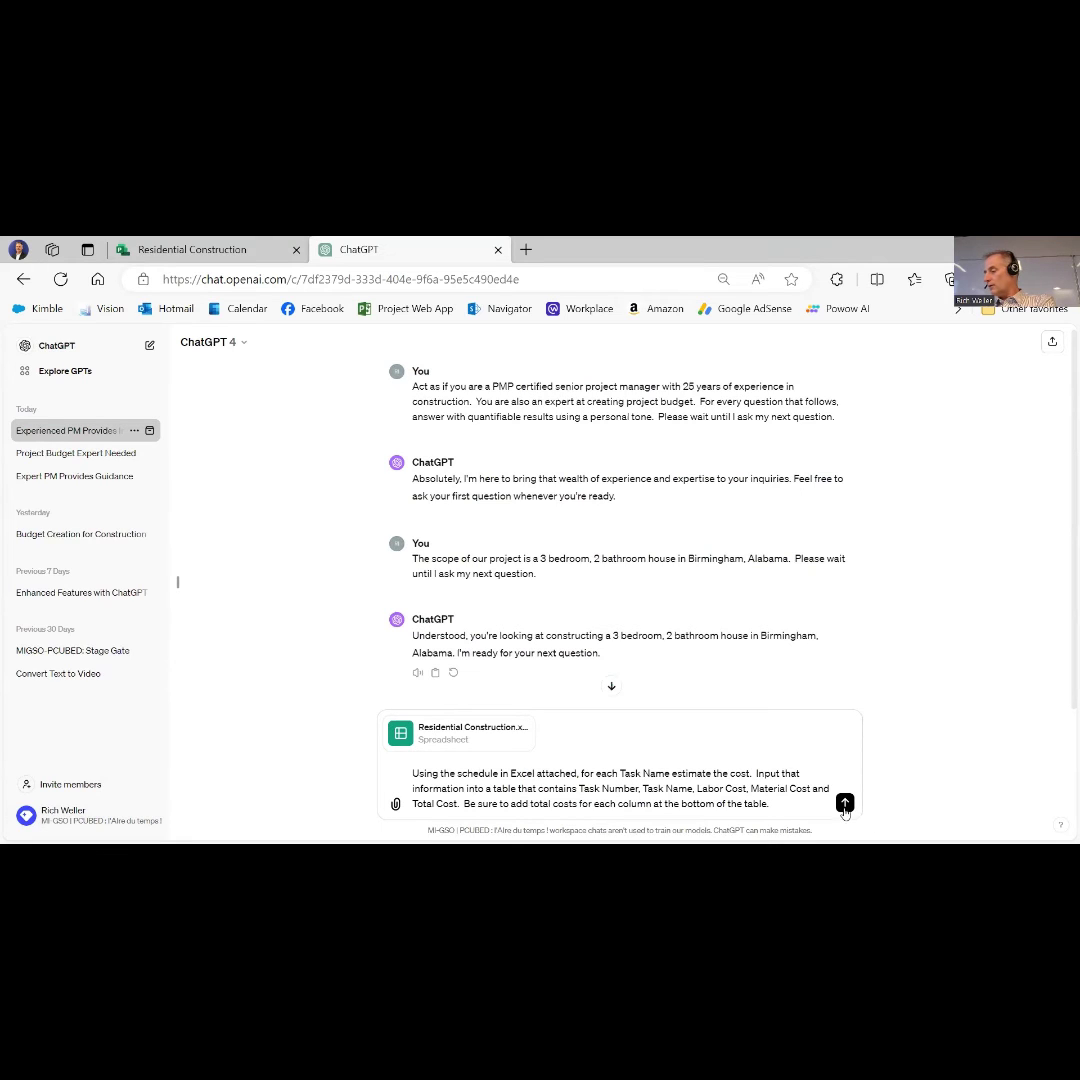
left_click(845, 803)
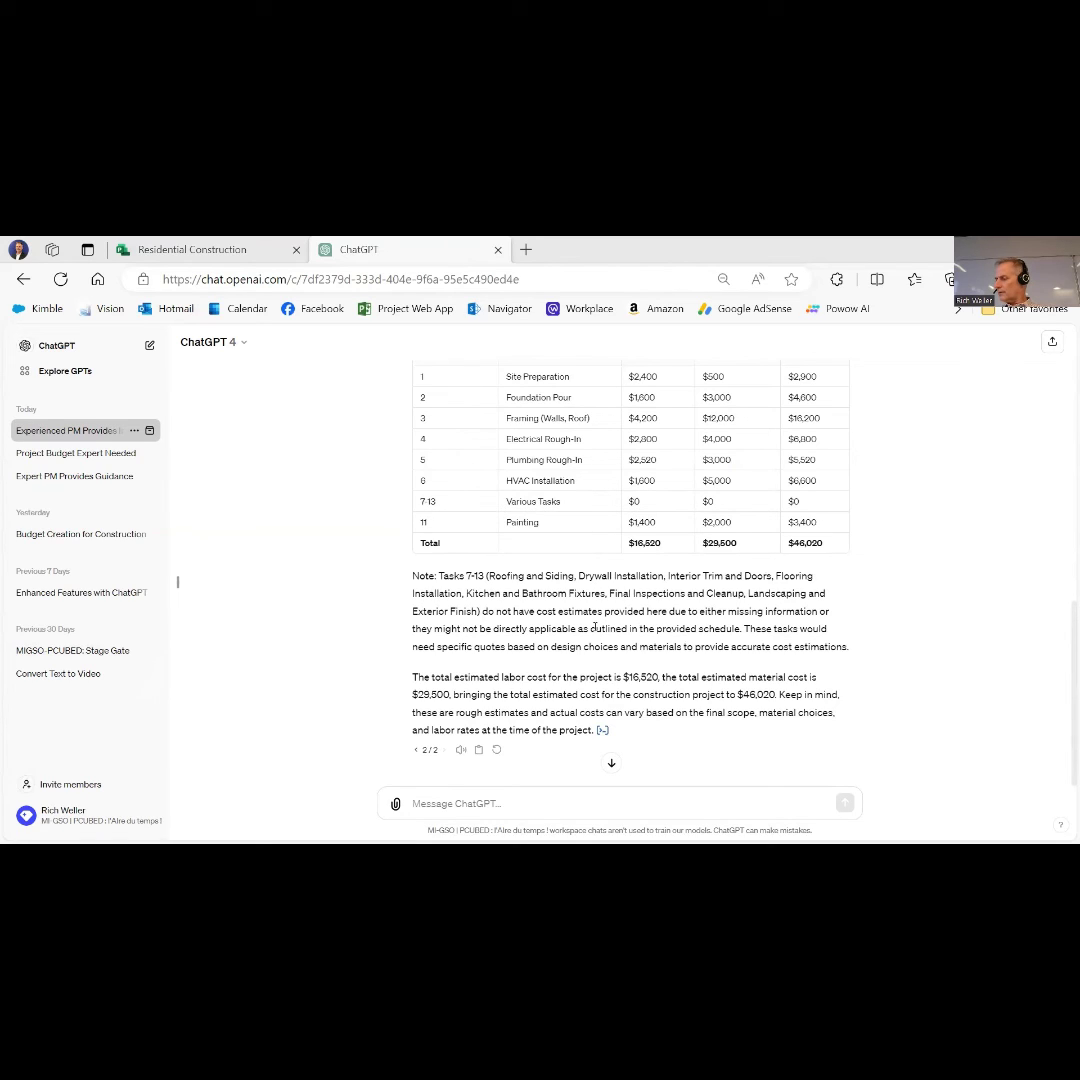
- Send the follow-up 'Using your Expert Judgement, please estimate the all tasks.'
type("Using your Expert Judgement, please estimate the")
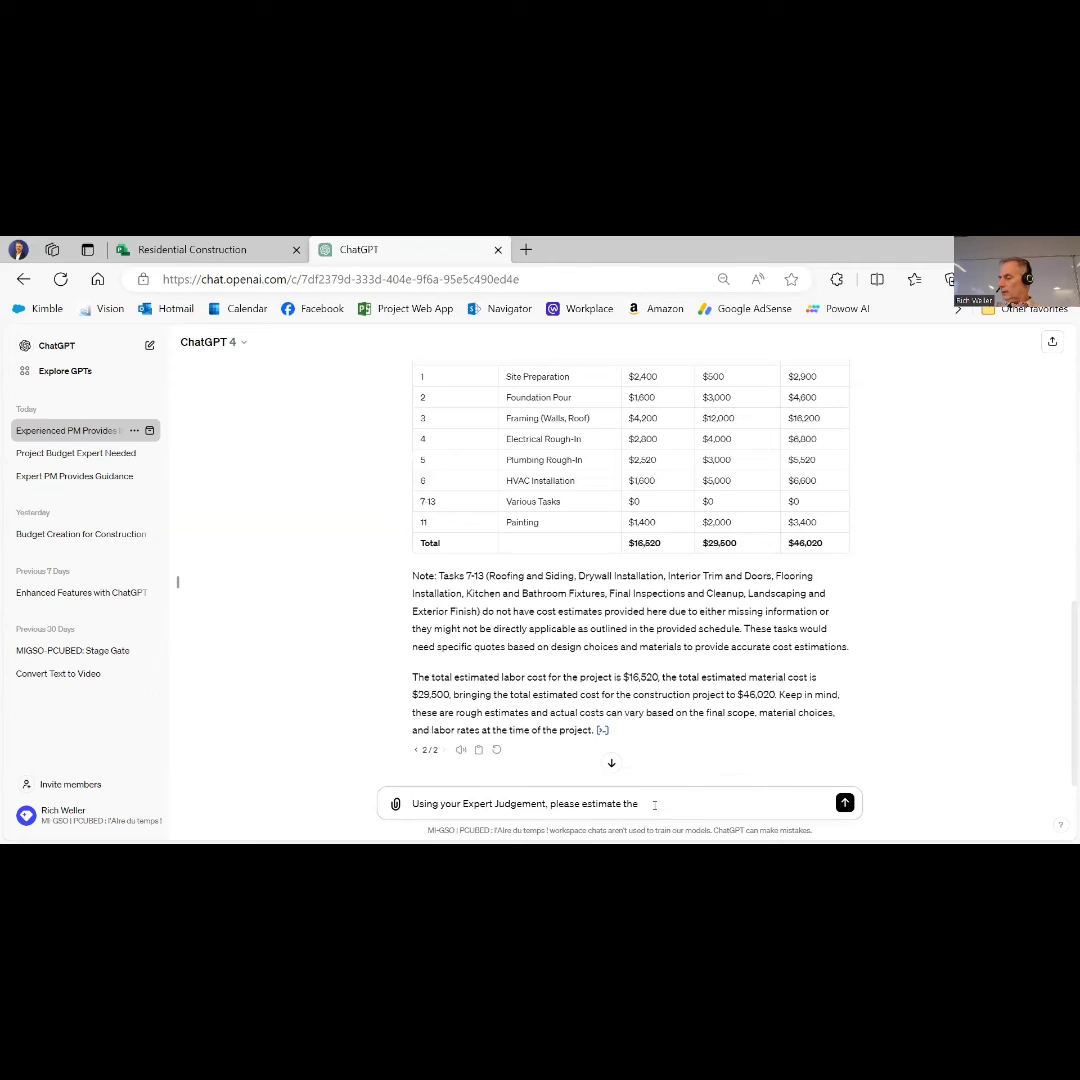
type("the c")
key("BackSpace")
key("BackSpace")
key("BackSpace")
key("BackSpace")
key("BackSpace")
key("BackSpace")
key("BackSpace")
type("ks.")
key("Return")
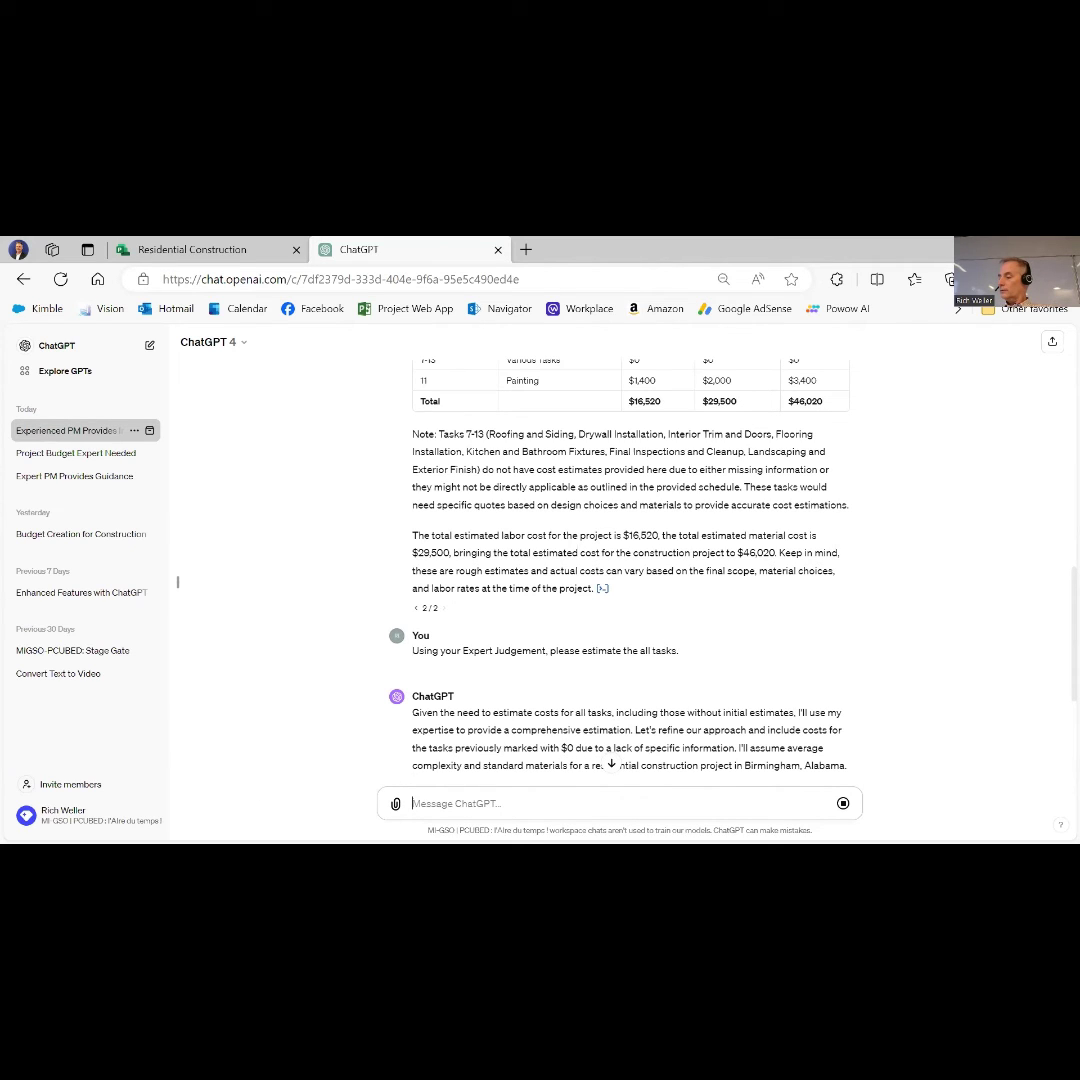
- Scroll to the end of the reply to view the full 13-task table totalling $95,020
scroll(315, 699, "down", 3)
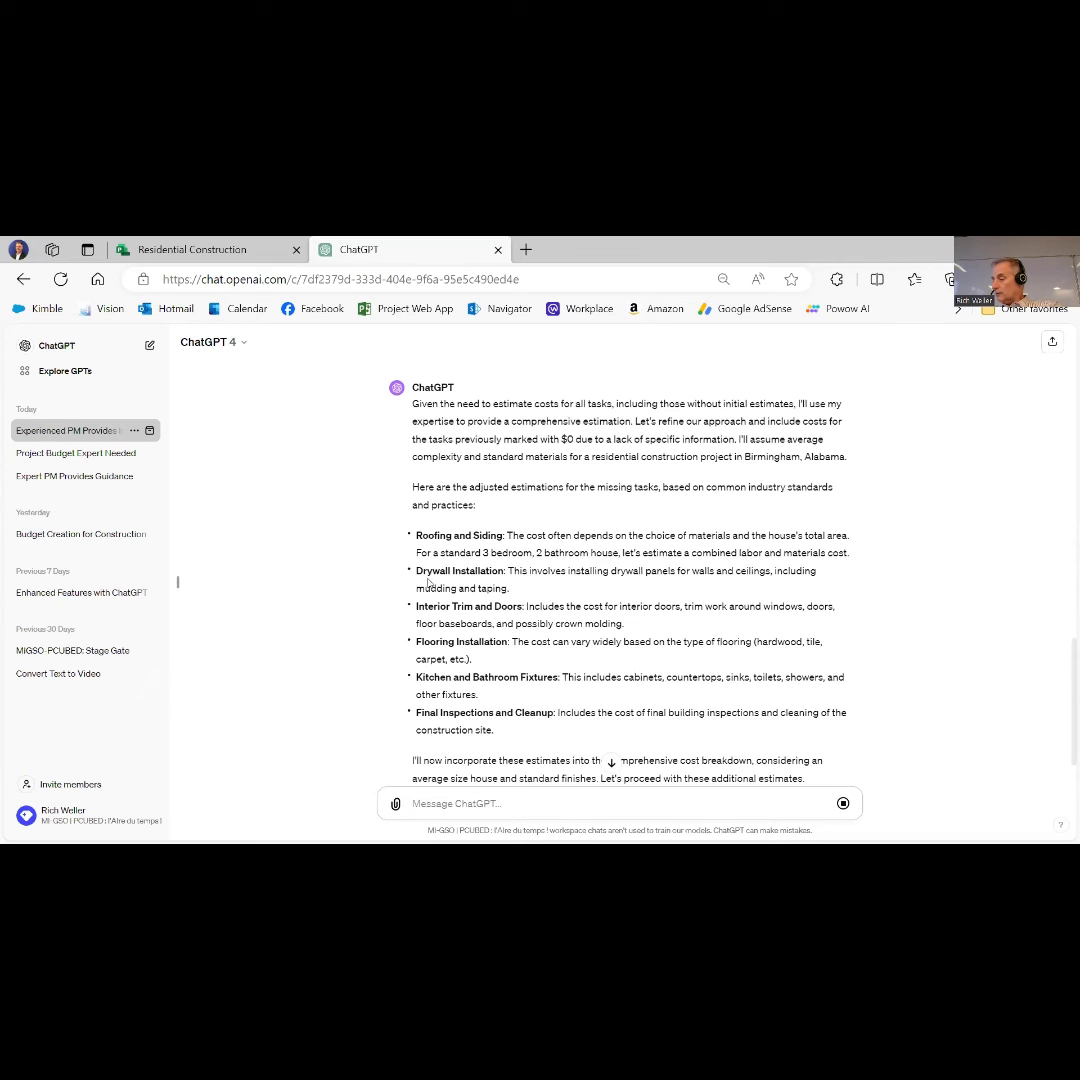
scroll(349, 594, "down", 1)
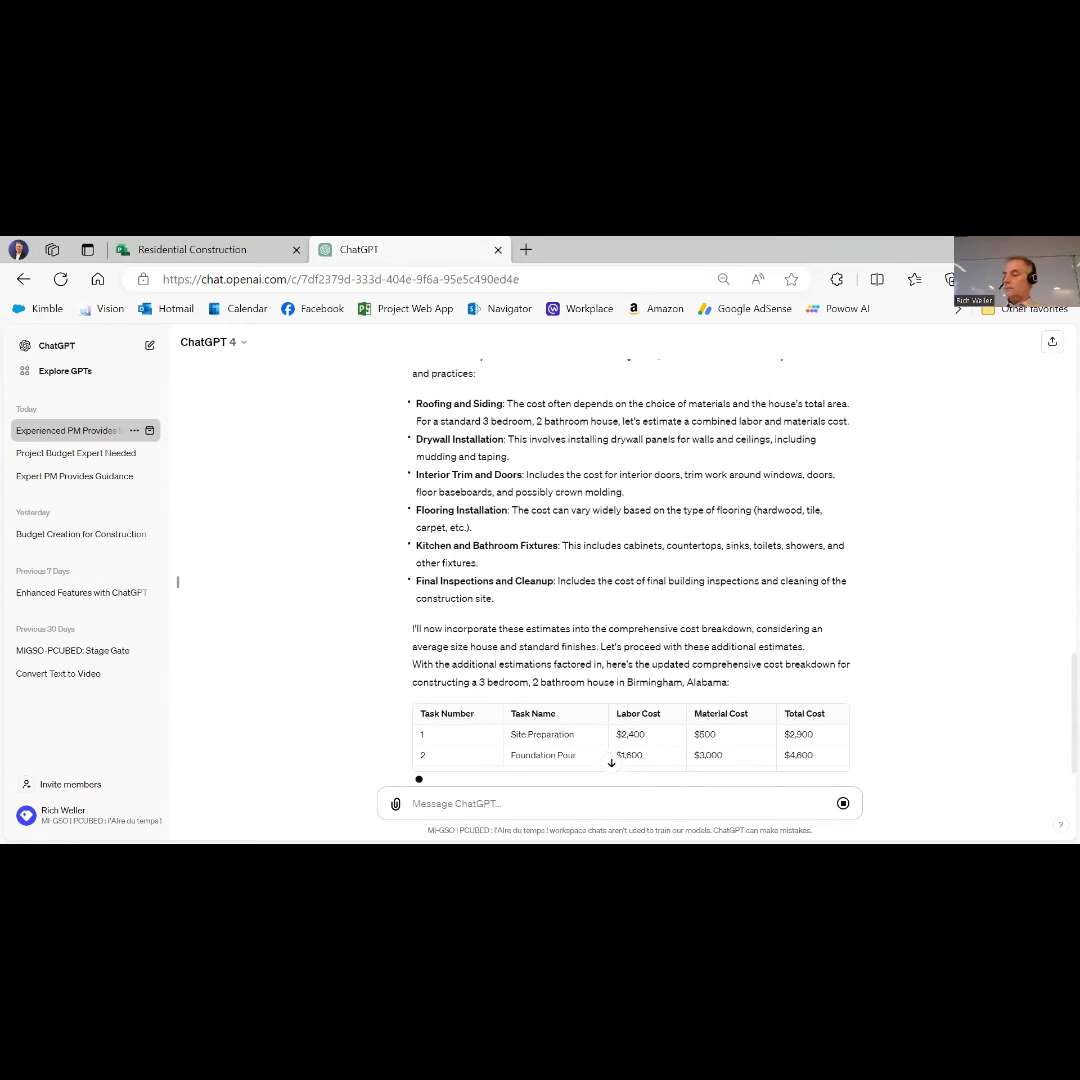
left_click(611, 762)
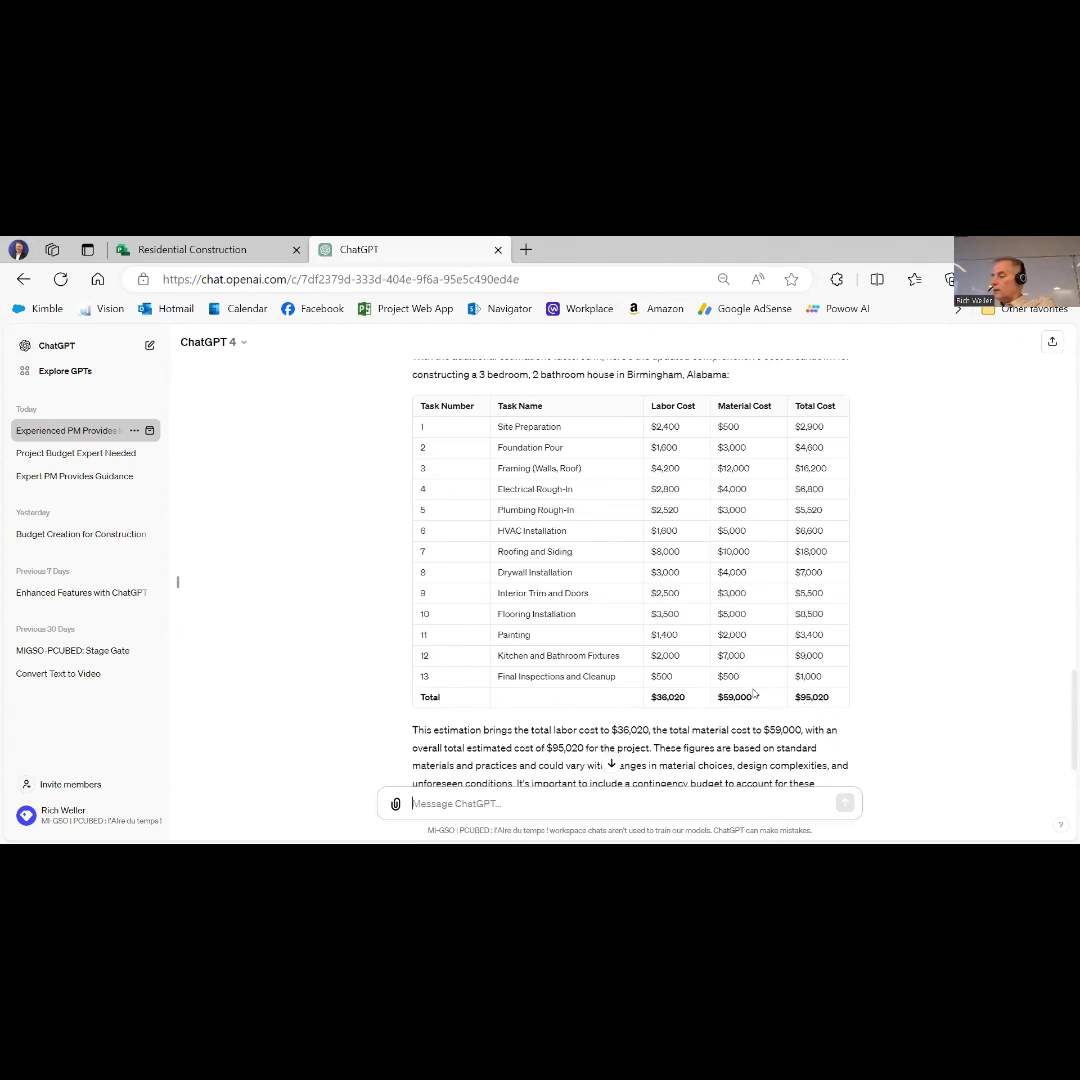
scroll(362, 646, "down", 1)
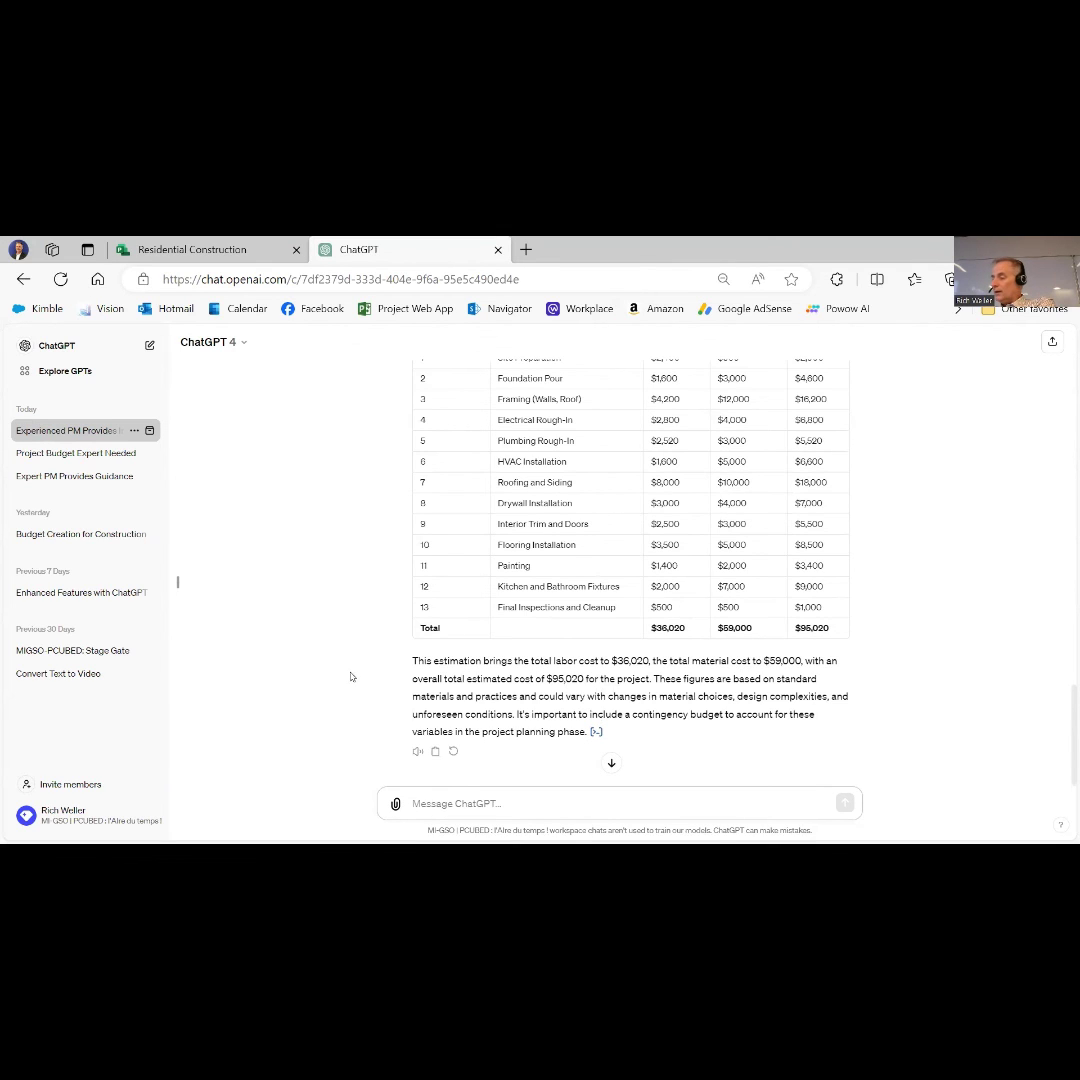
scroll(352, 672, "up", 1)
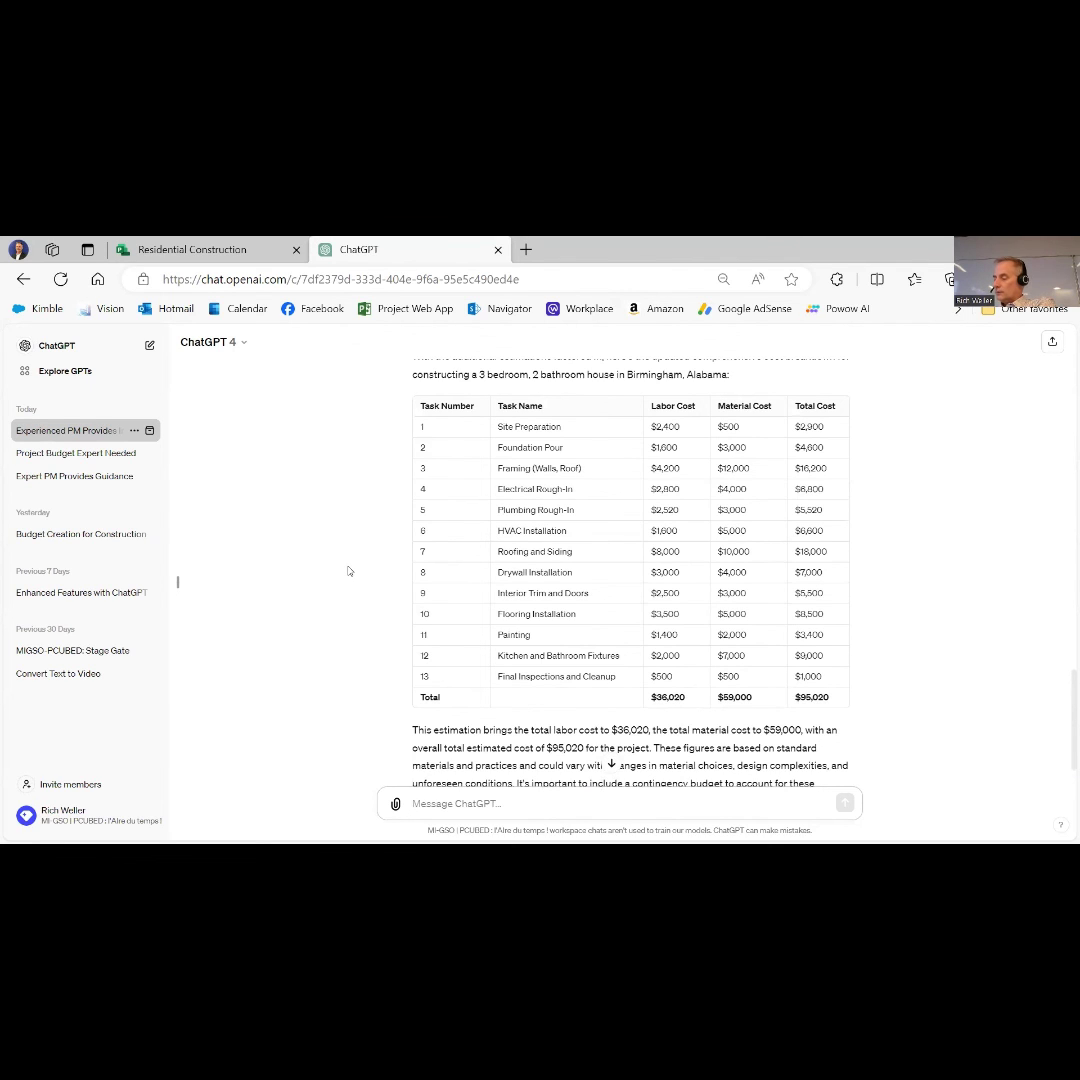
scroll(352, 567, "down", 1)
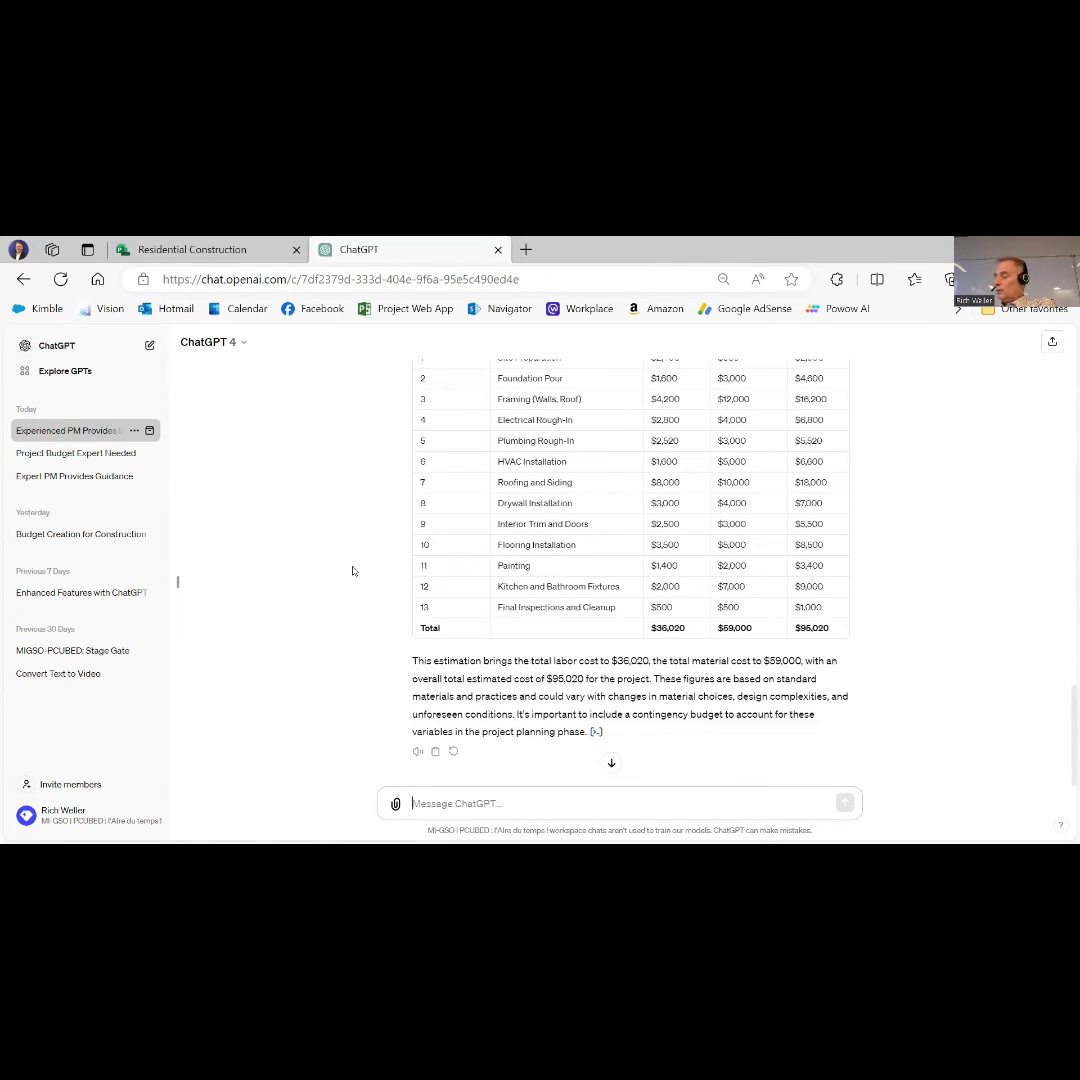